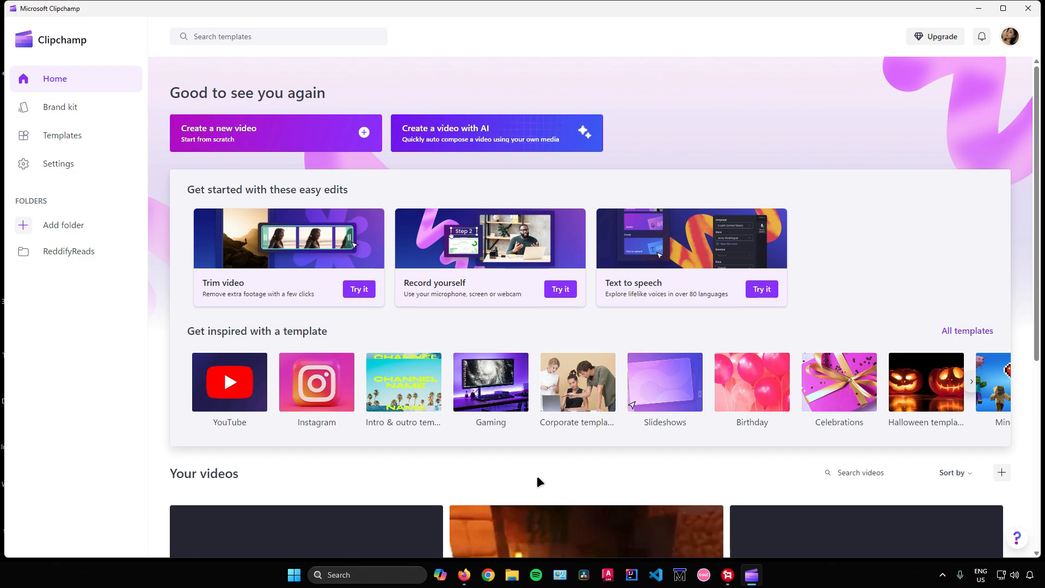
Browse the video template categories from YouTube and Instagram through Corporate, Slideshows and Halloween.
{"action": "left_click", "coordinate": [82, 135]}
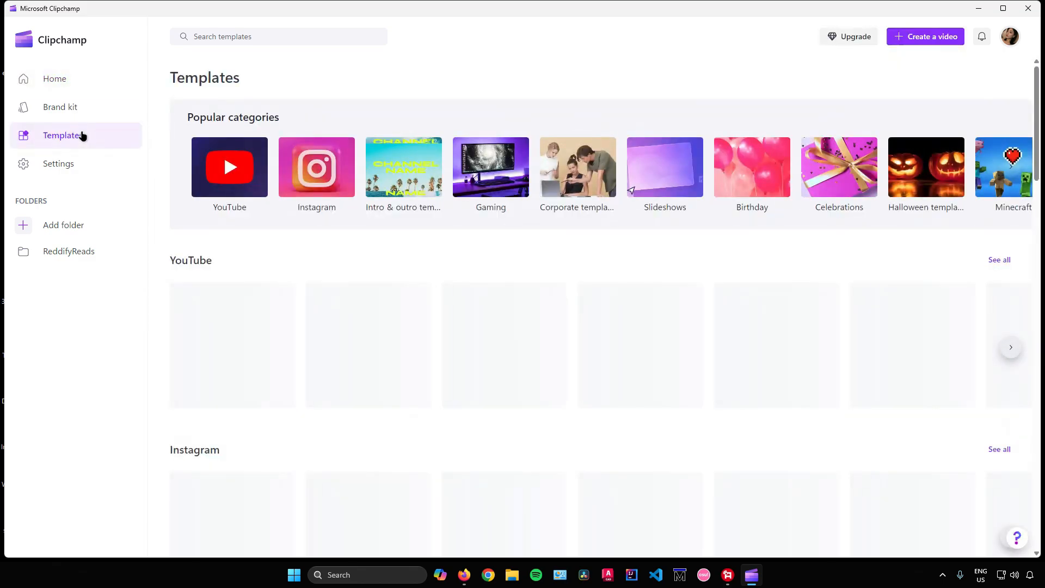
{"action": "scroll", "coordinate": [355, 329], "scroll_direction": "down", "scroll_amount": 3}
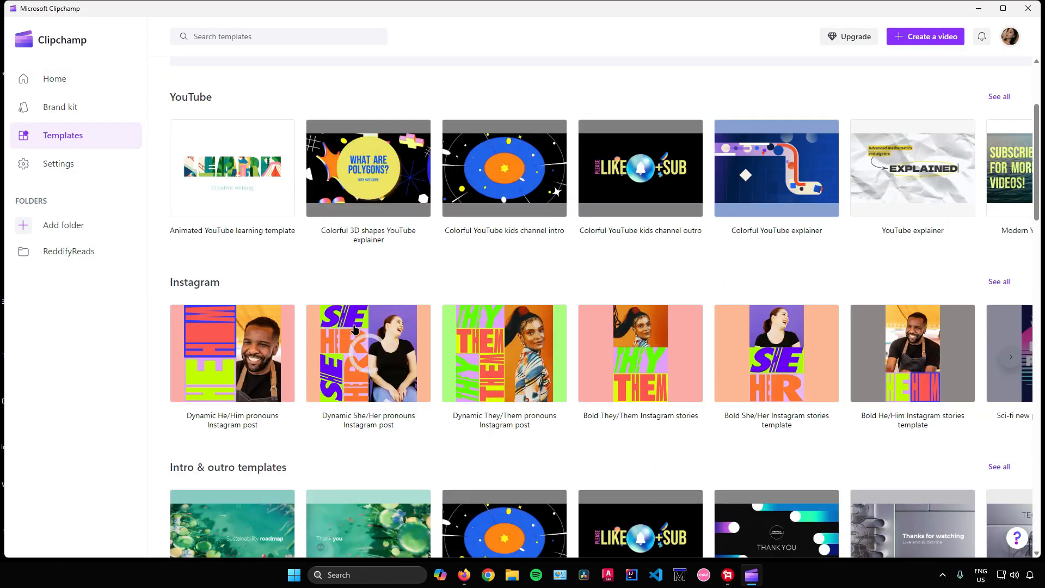
{"action": "scroll", "coordinate": [380, 296], "scroll_direction": "up", "scroll_amount": 2}
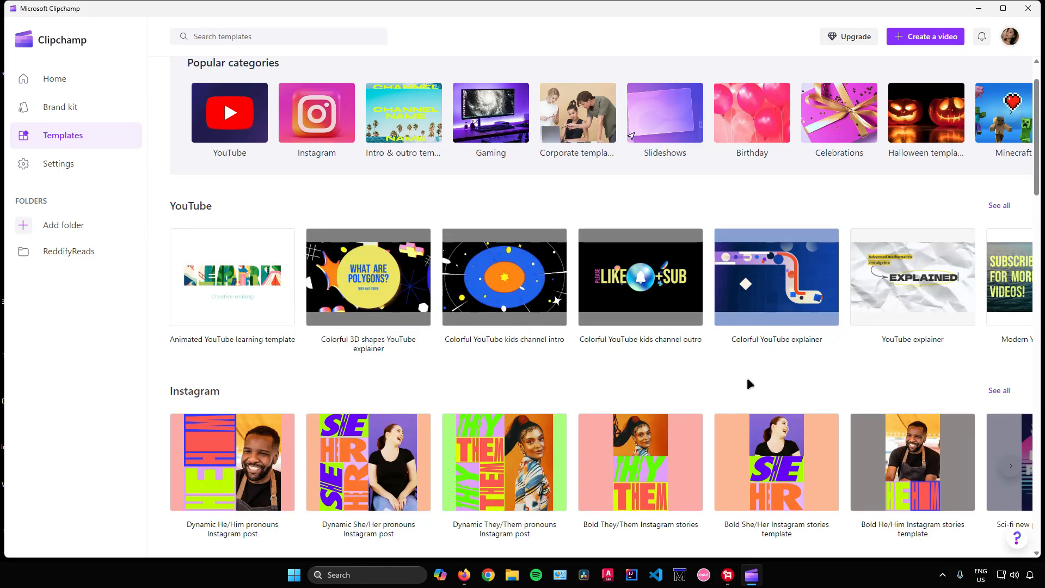
{"action": "scroll", "coordinate": [612, 316], "scroll_direction": "down", "scroll_amount": 6}
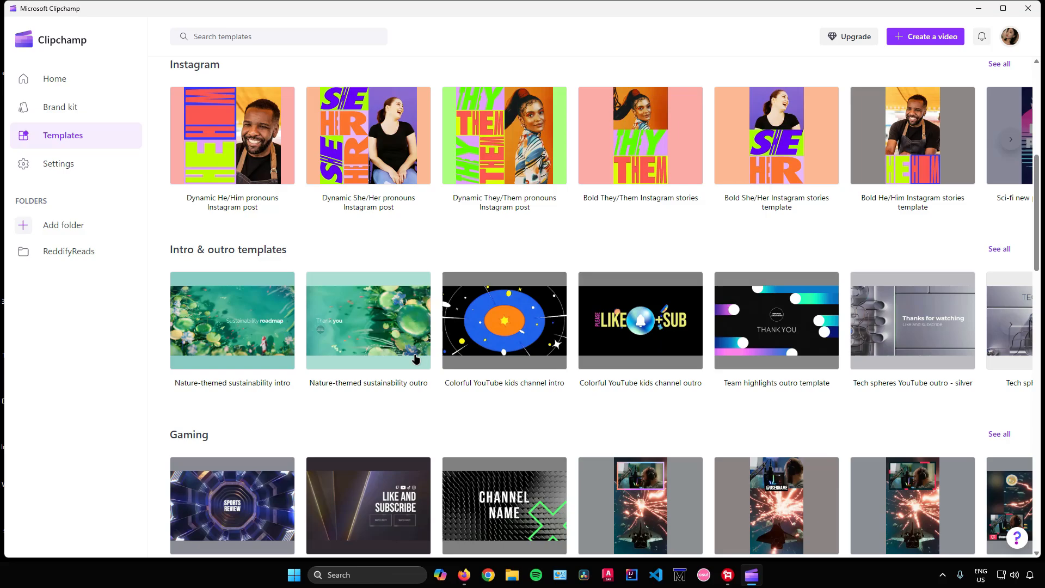
{"action": "scroll", "coordinate": [238, 330], "scroll_direction": "down", "scroll_amount": 2}
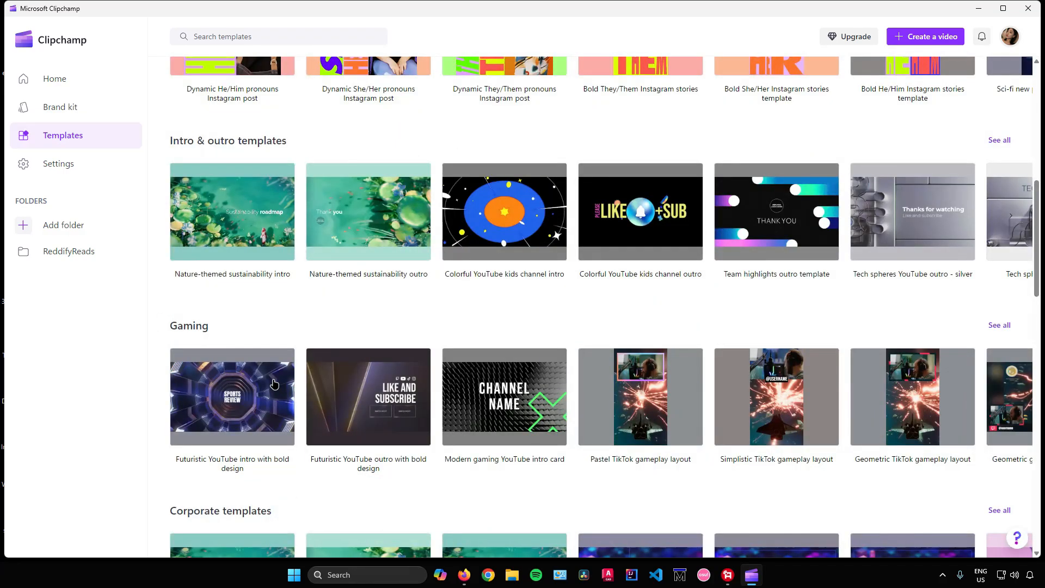
{"action": "scroll", "coordinate": [347, 386], "scroll_direction": "down", "scroll_amount": 8}
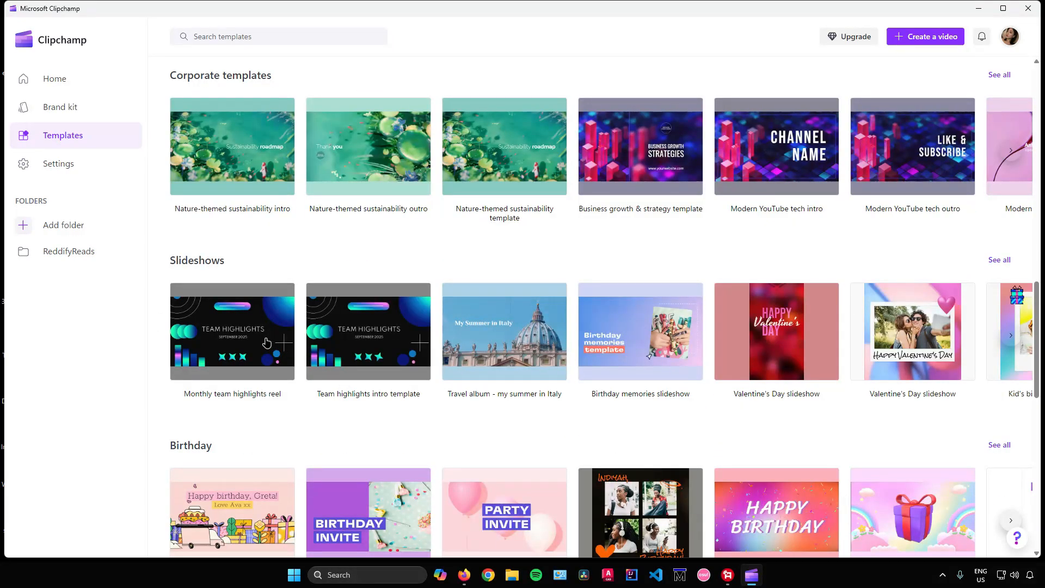
{"action": "scroll", "coordinate": [239, 355], "scroll_direction": "down", "scroll_amount": 7}
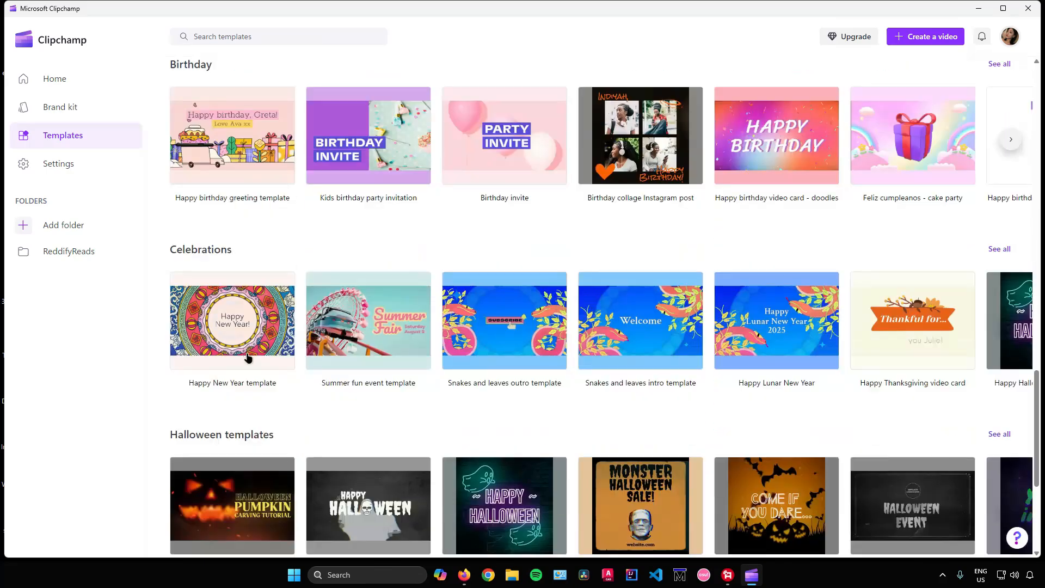
{"action": "scroll", "coordinate": [245, 357], "scroll_direction": "up", "scroll_amount": 5}
{"action": "scroll", "coordinate": [251, 357], "scroll_direction": "down", "scroll_amount": 5}
{"action": "scroll", "coordinate": [256, 359], "scroll_direction": "up", "scroll_amount": 17}
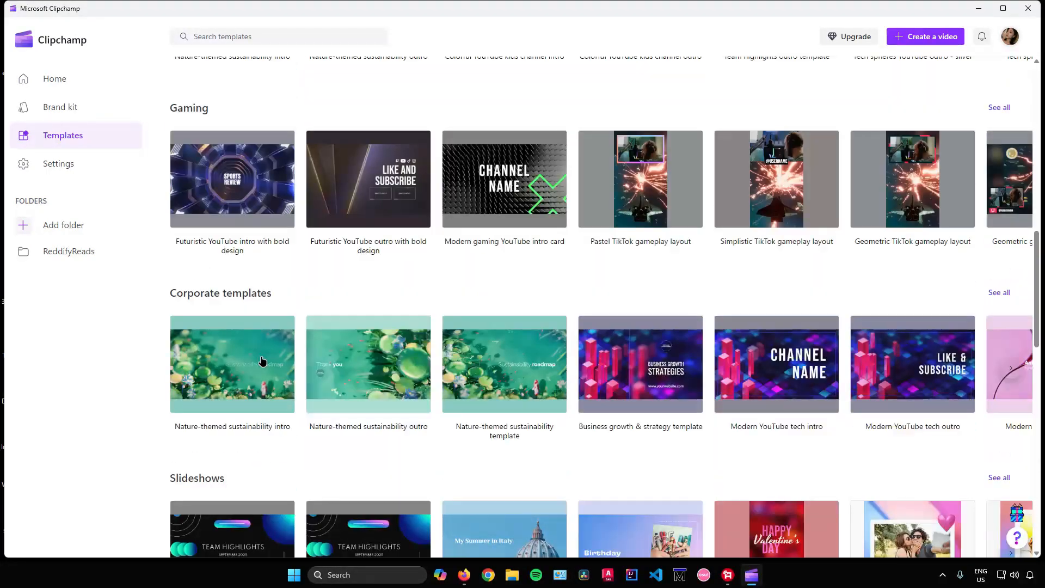
{"action": "scroll", "coordinate": [262, 361], "scroll_direction": "up", "scroll_amount": 7}
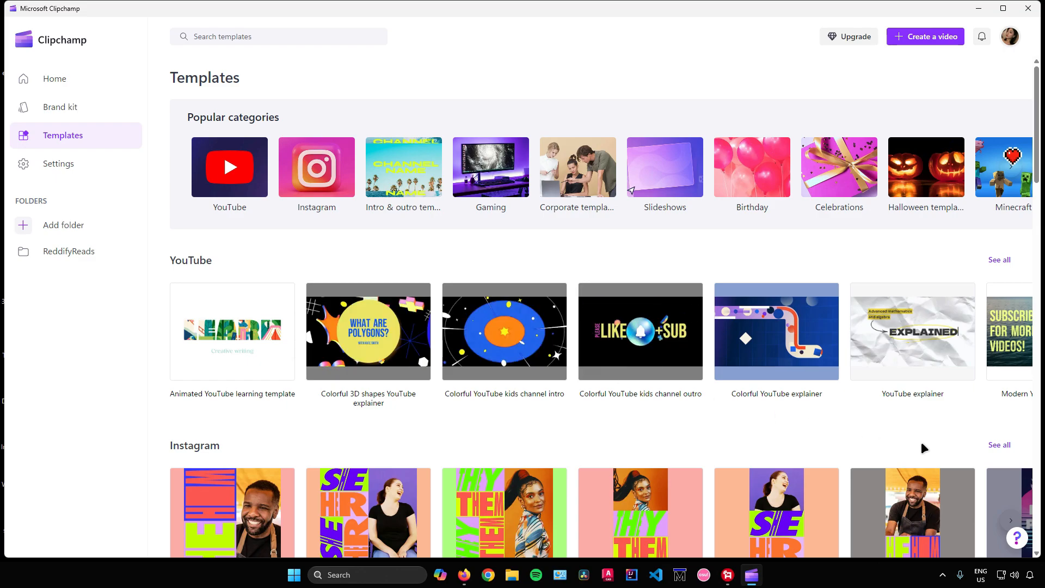
Start a new project from the 16:9 YouTube explainer template.
{"action": "left_click", "coordinate": [927, 351]}
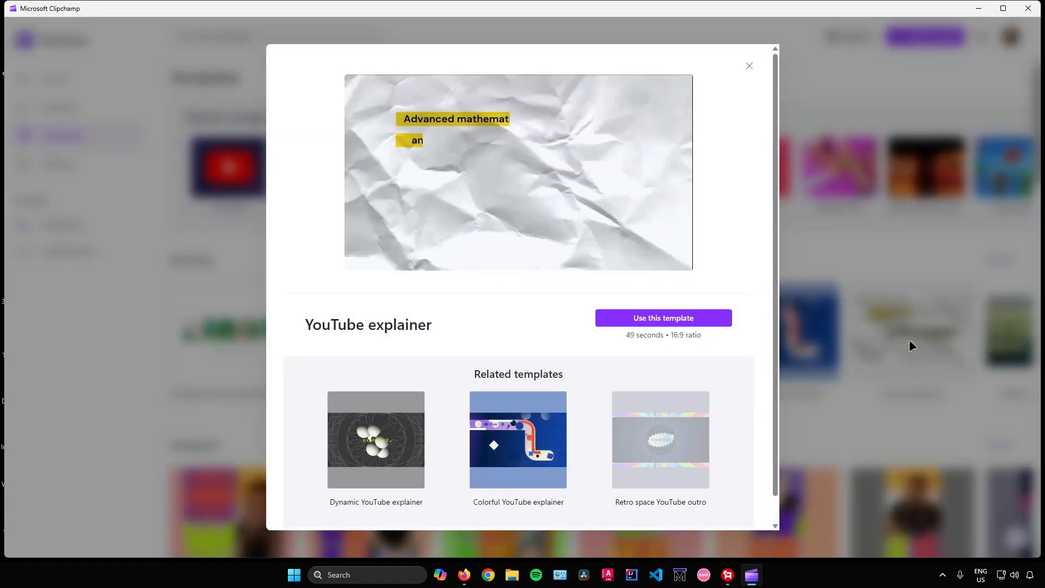
{"action": "left_click", "coordinate": [658, 323]}
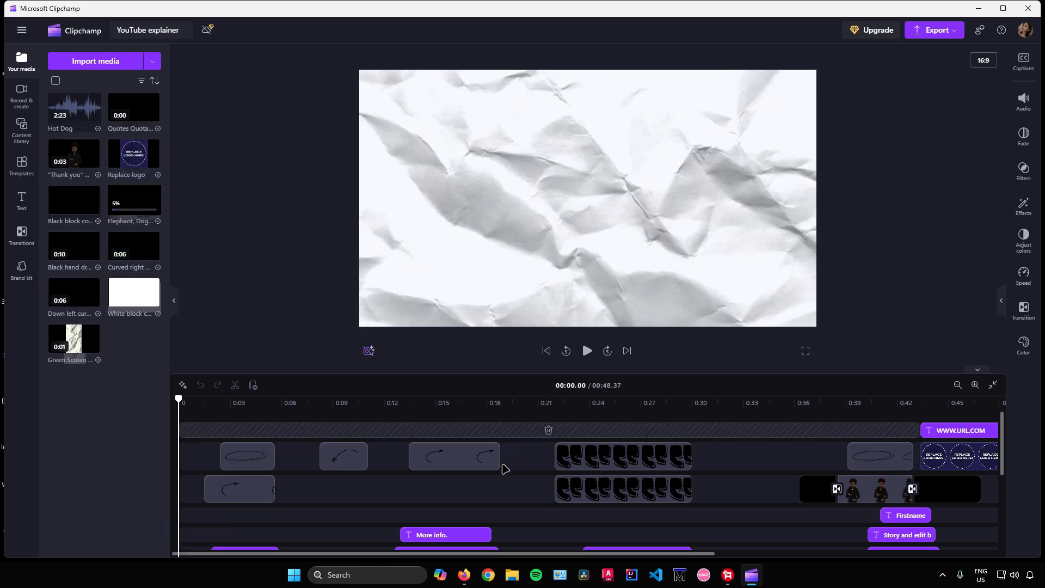
Delete the Hot Dog music clip from the bottom of the timeline.
{"action": "scroll", "coordinate": [503, 468], "scroll_direction": "down", "scroll_amount": 5}
{"action": "scroll", "coordinate": [524, 481], "scroll_direction": "down", "scroll_amount": 3}
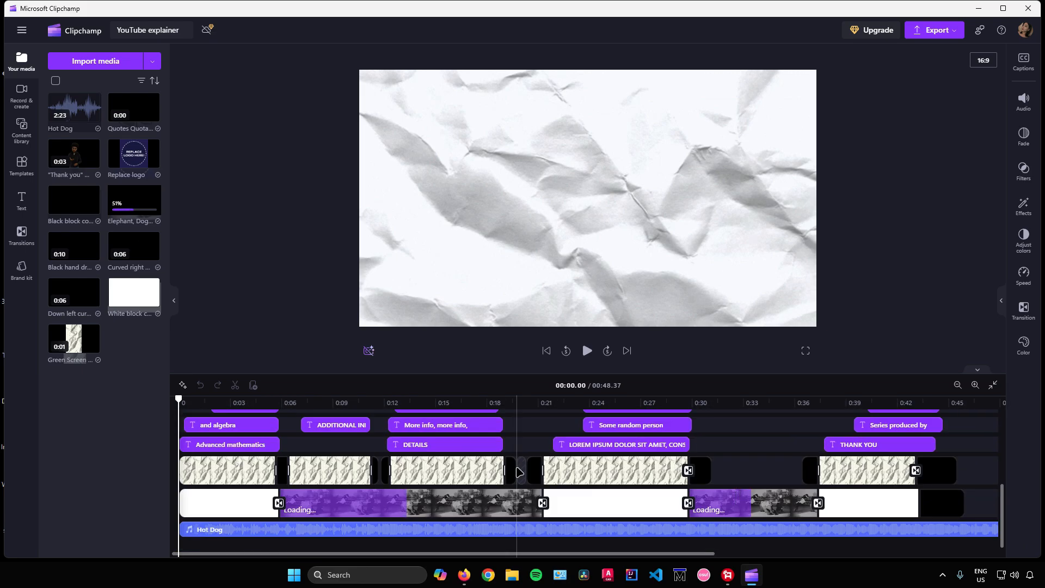
{"action": "left_click", "coordinate": [441, 533]}
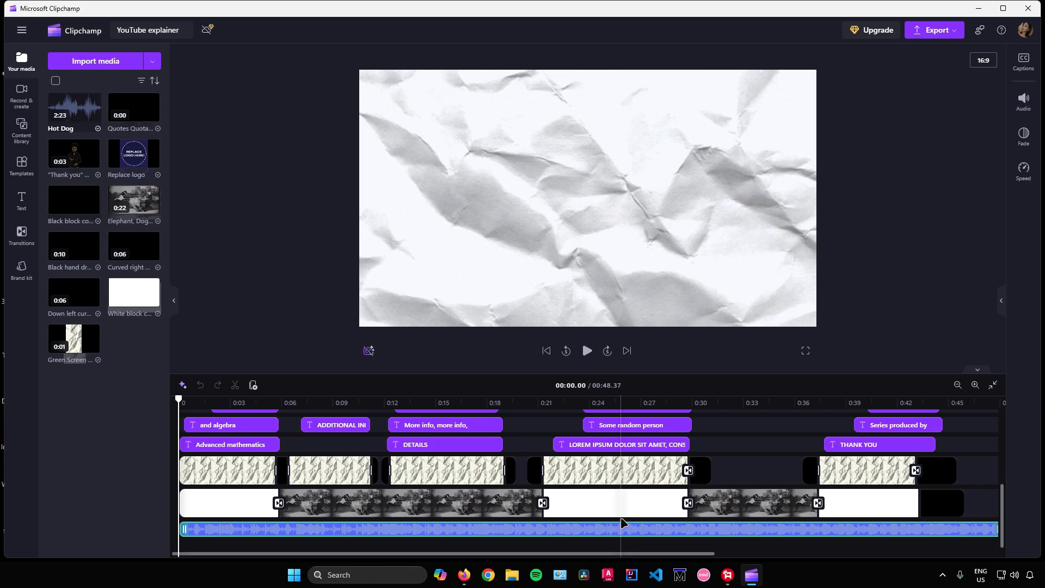
{"action": "scroll", "coordinate": [622, 524], "scroll_direction": "up", "scroll_amount": 2}
{"action": "mouse_move", "coordinate": [525, 465]}
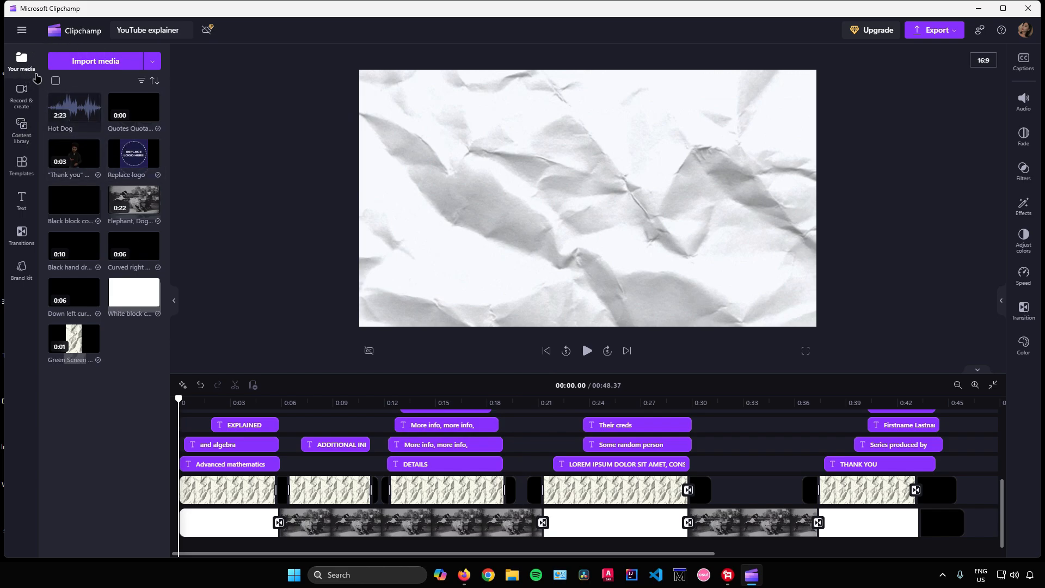
Check the media import dialog's Downloads folder and dismiss it without importing a file.
{"action": "mouse_move", "coordinate": [114, 118]}
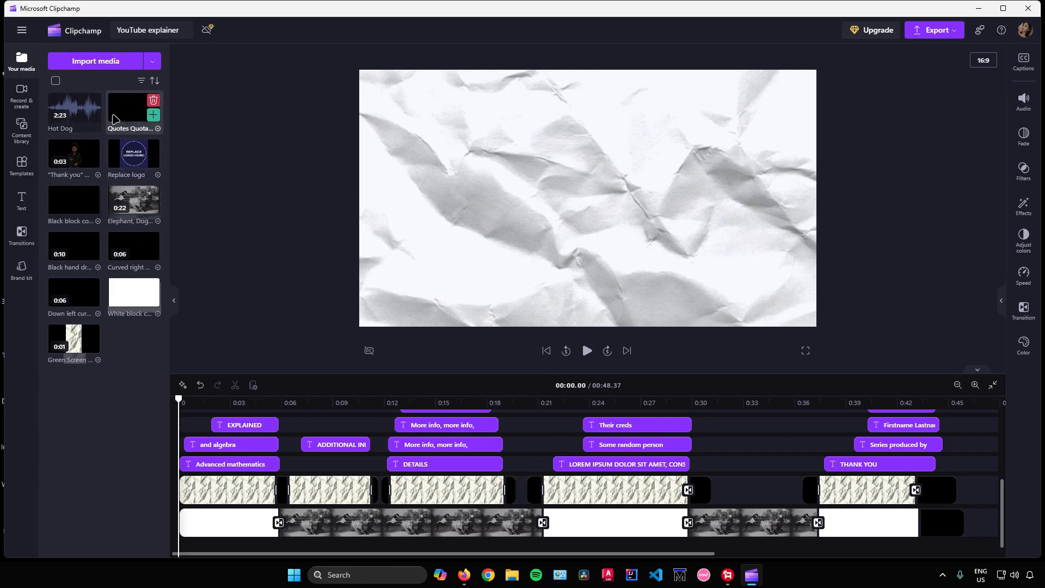
{"action": "left_click", "coordinate": [100, 63]}
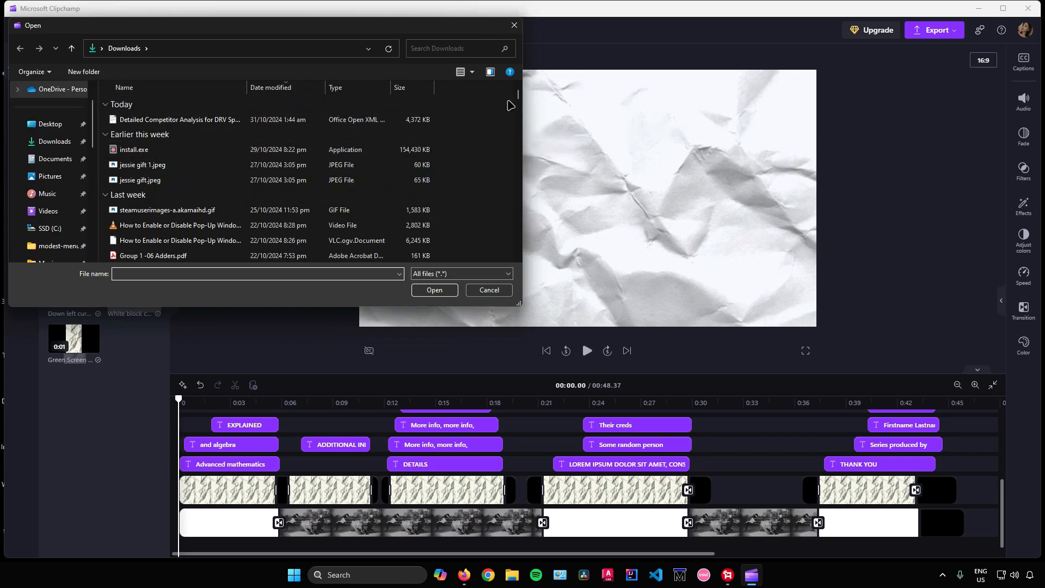
{"action": "left_click", "coordinate": [514, 25]}
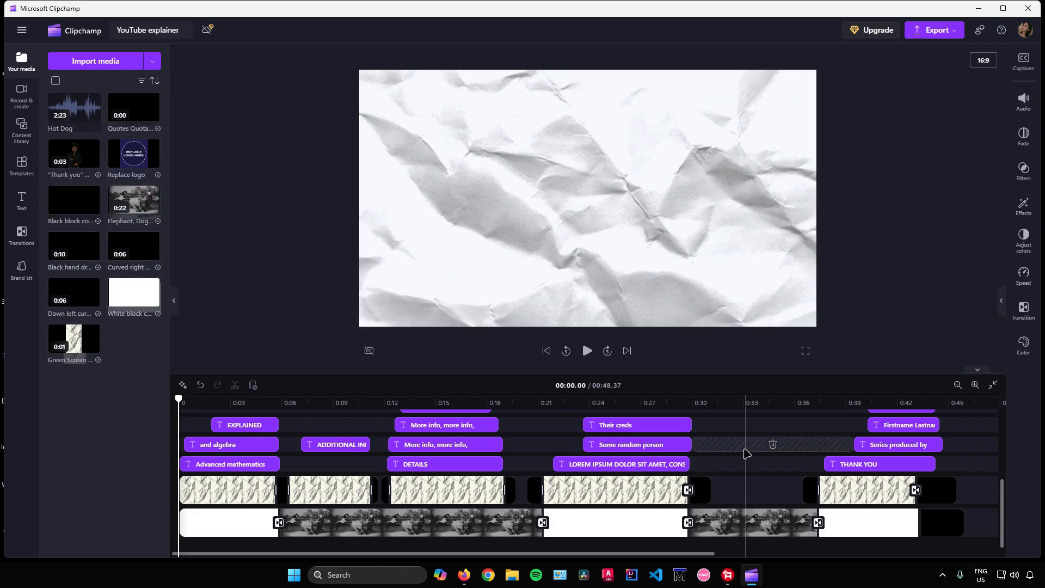
Place the elephant and dog video after the last clip on the bottom track and delete it again.
{"action": "left_click_drag", "start_coordinate": [680, 553], "coordinate": [905, 554]}
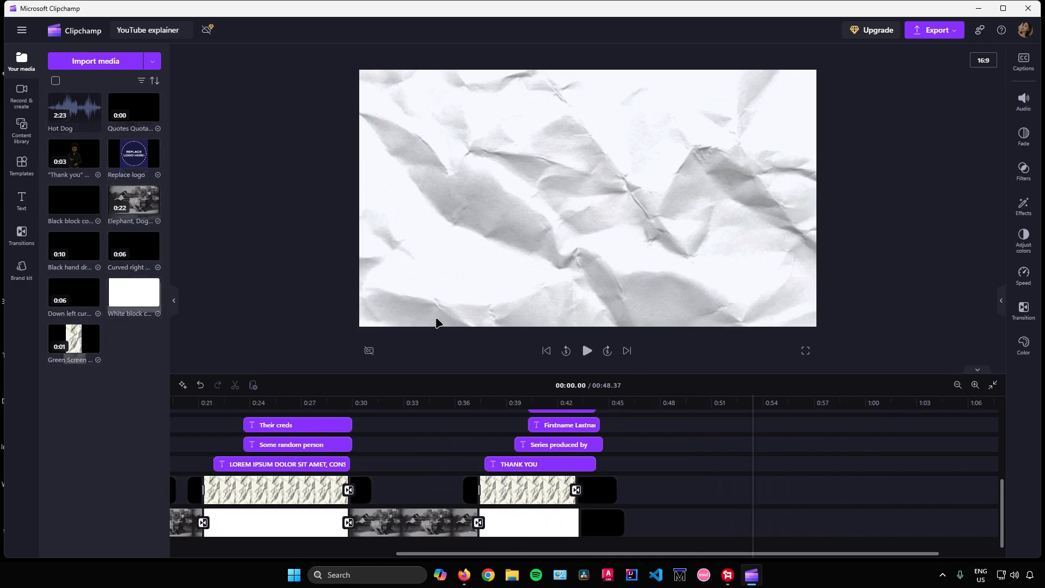
{"action": "left_click_drag", "start_coordinate": [132, 206], "coordinate": [640, 523]}
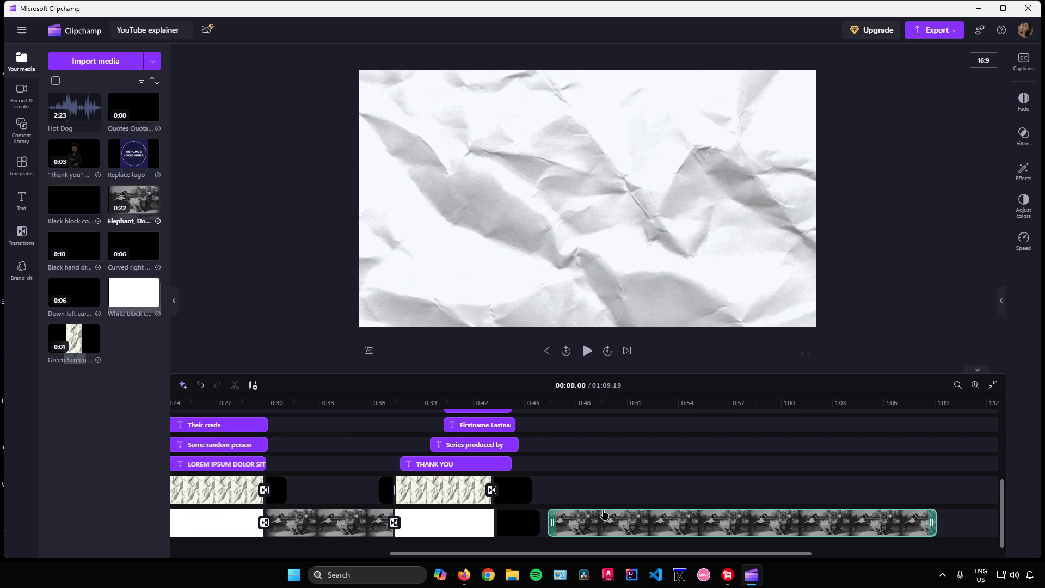
{"action": "key", "text": "Delete"}
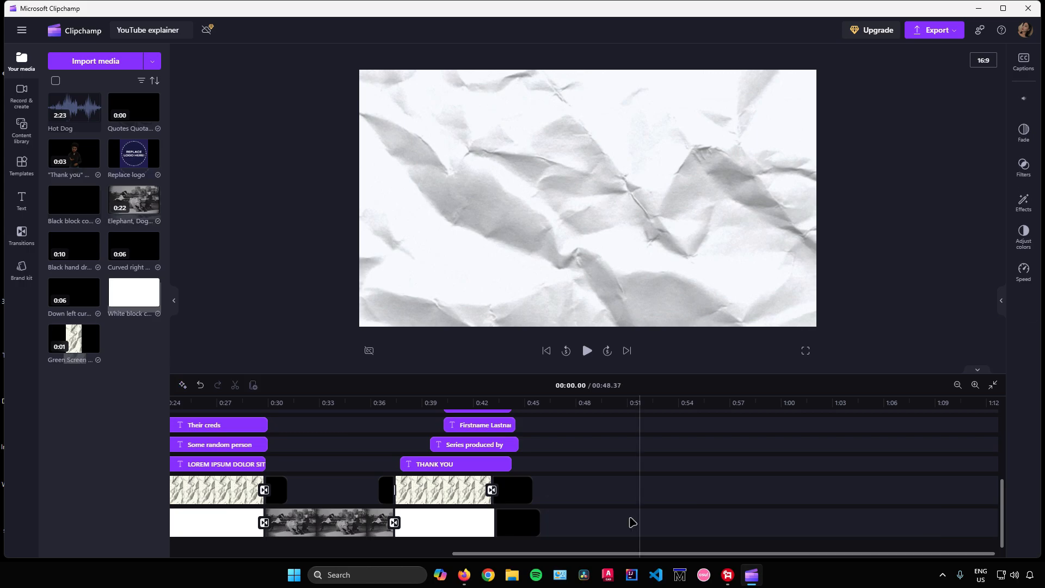
Add a new text-to-speech clip at the start of the timeline.
{"action": "left_click", "coordinate": [21, 96]}
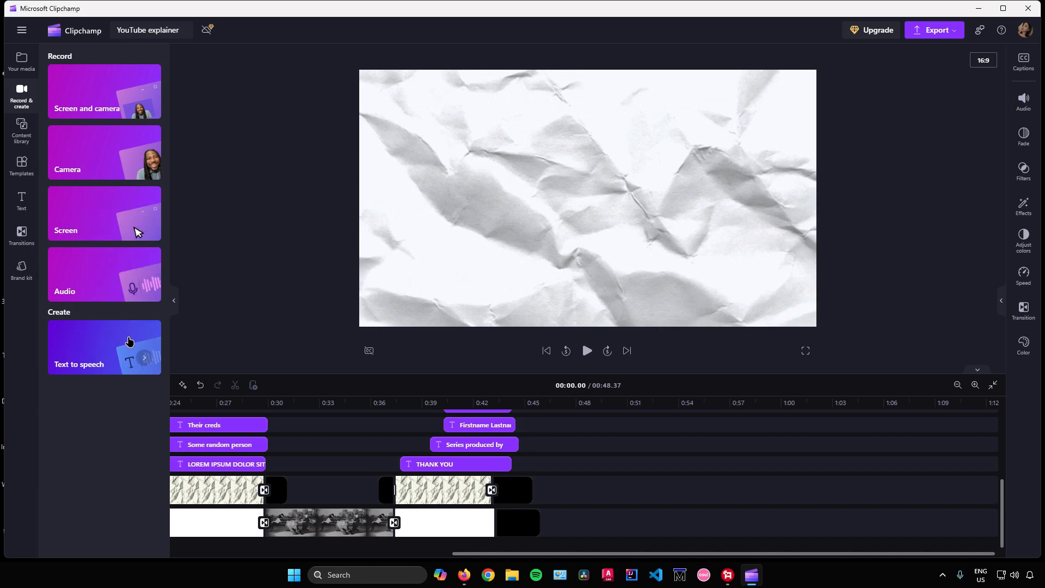
{"action": "scroll", "coordinate": [244, 440], "scroll_direction": "left", "scroll_amount": 10}
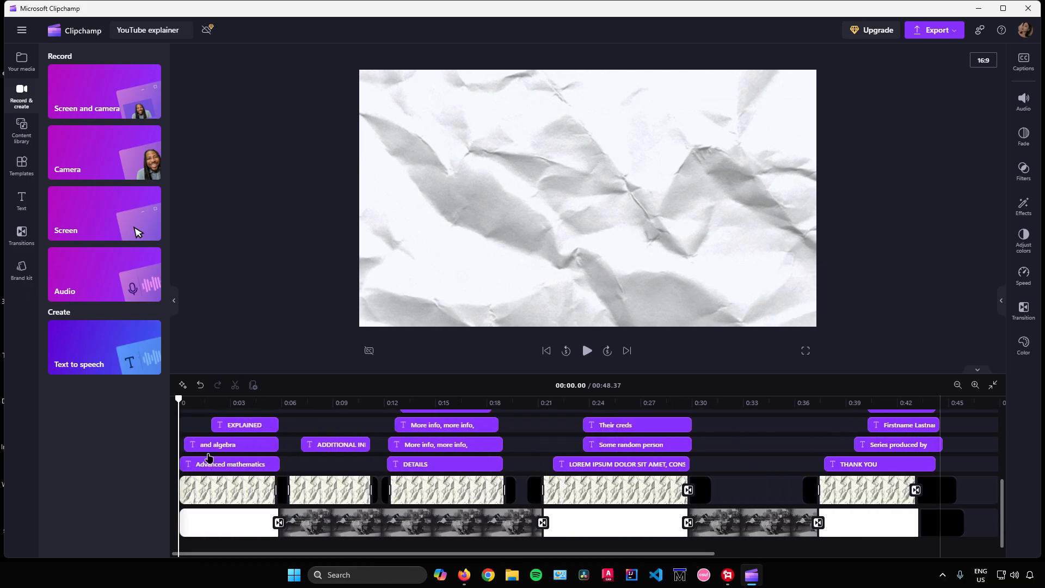
{"action": "scroll", "coordinate": [245, 439], "scroll_direction": "up", "scroll_amount": 5}
{"action": "scroll", "coordinate": [244, 440], "scroll_direction": "down", "scroll_amount": 5}
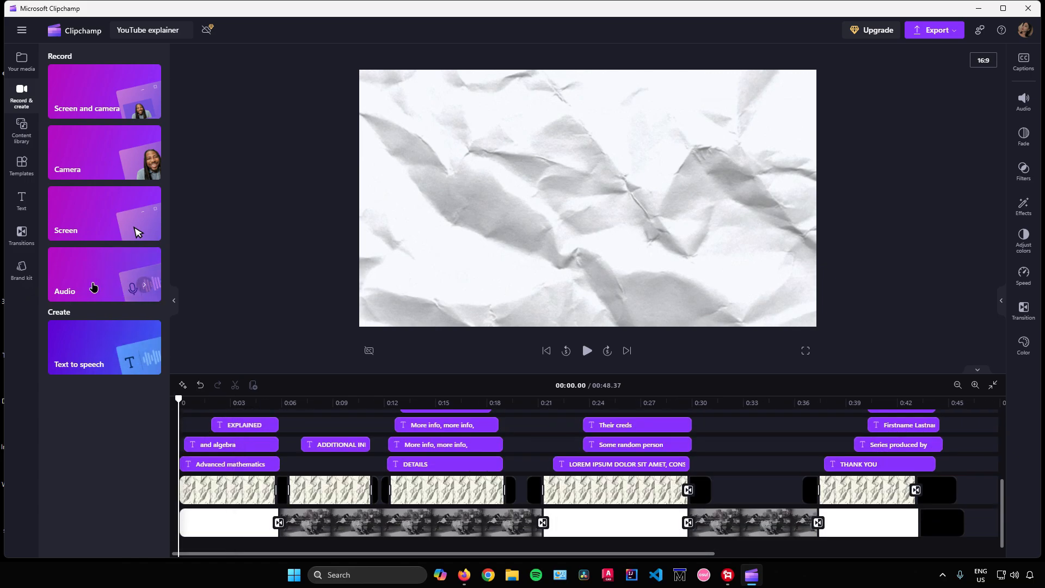
{"action": "left_click", "coordinate": [99, 340]}
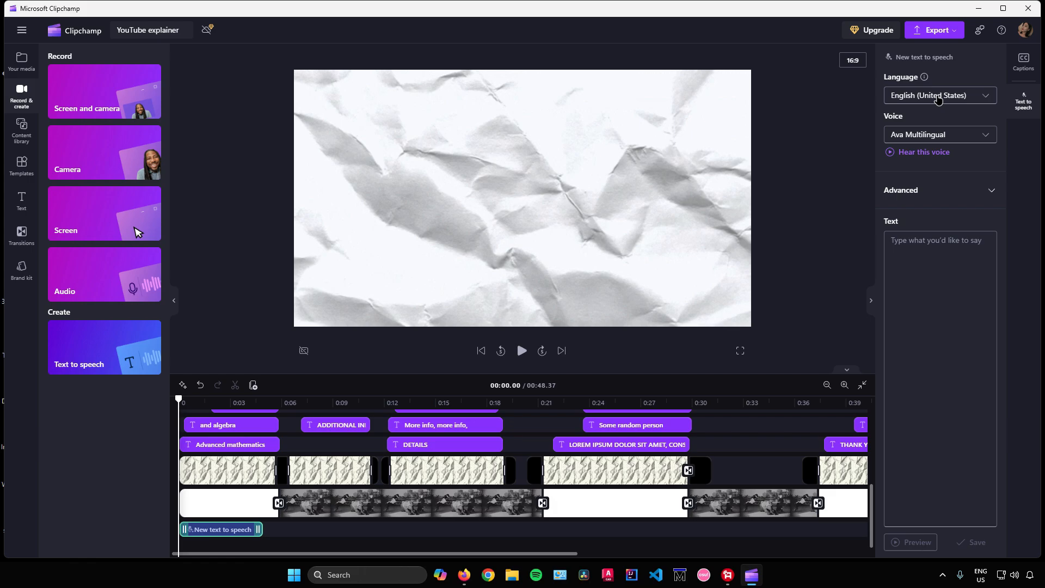
Save the voiceover text "Hello. Welcome to my youtube channel" with English (United States) and the Ava Multilingual voice.
{"action": "left_click", "coordinate": [938, 99]}
{"action": "left_click", "coordinate": [938, 100]}
{"action": "left_click", "coordinate": [933, 137]}
{"action": "left_click", "coordinate": [933, 137]}
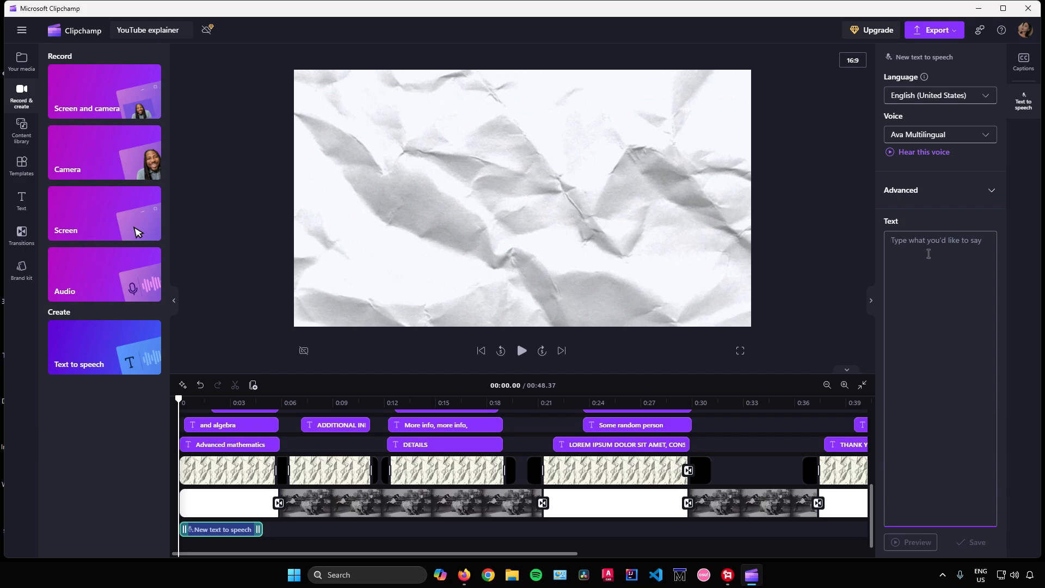
{"action": "type", "text": "H"}
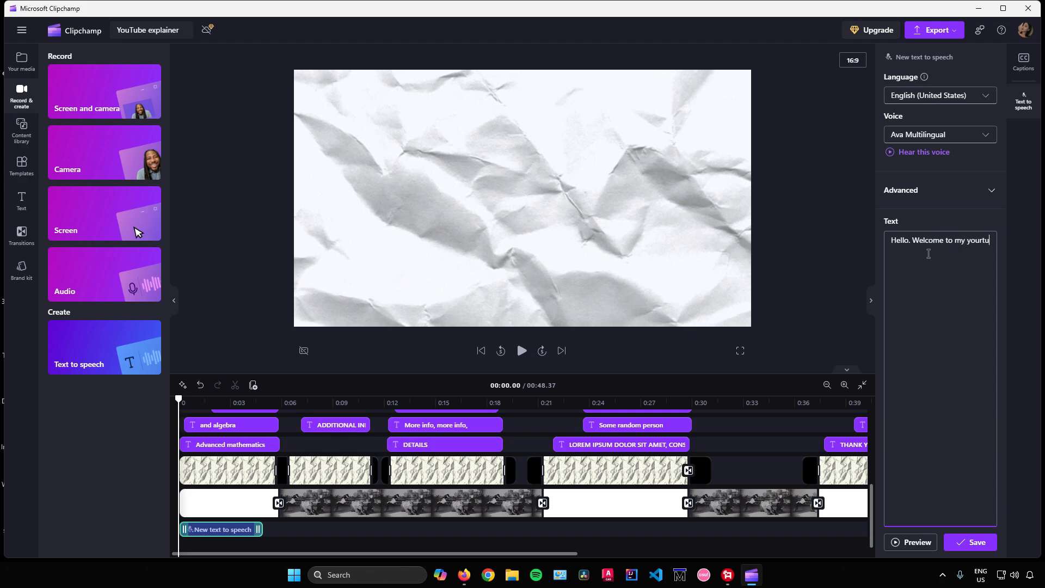
{"action": "type", "text": "ello. Welcome to my youtube channel"}
{"action": "left_click", "coordinate": [972, 543]}
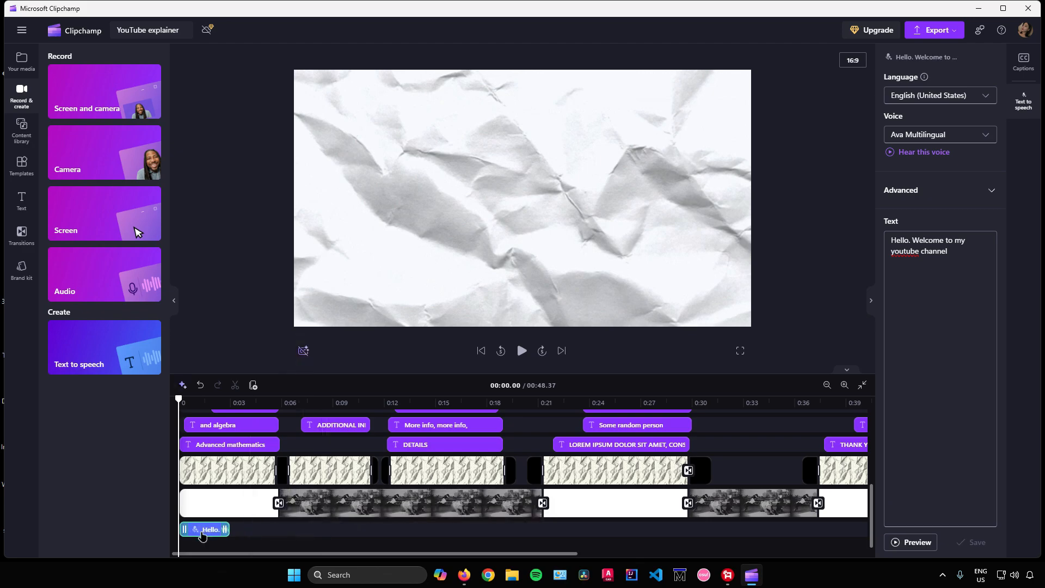
Add the Blue bursting blobs sticker from the Explosion & burst stickers collection above the text tracks near the timeline's start.
{"action": "left_click", "coordinate": [23, 130]}
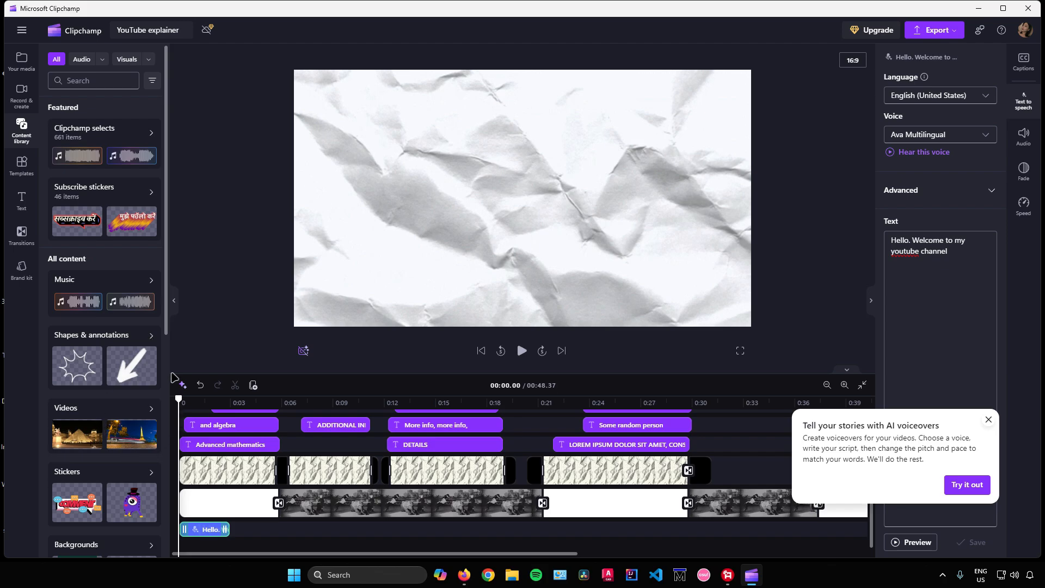
{"action": "left_click_drag", "start_coordinate": [169, 315], "coordinate": [170, 375]}
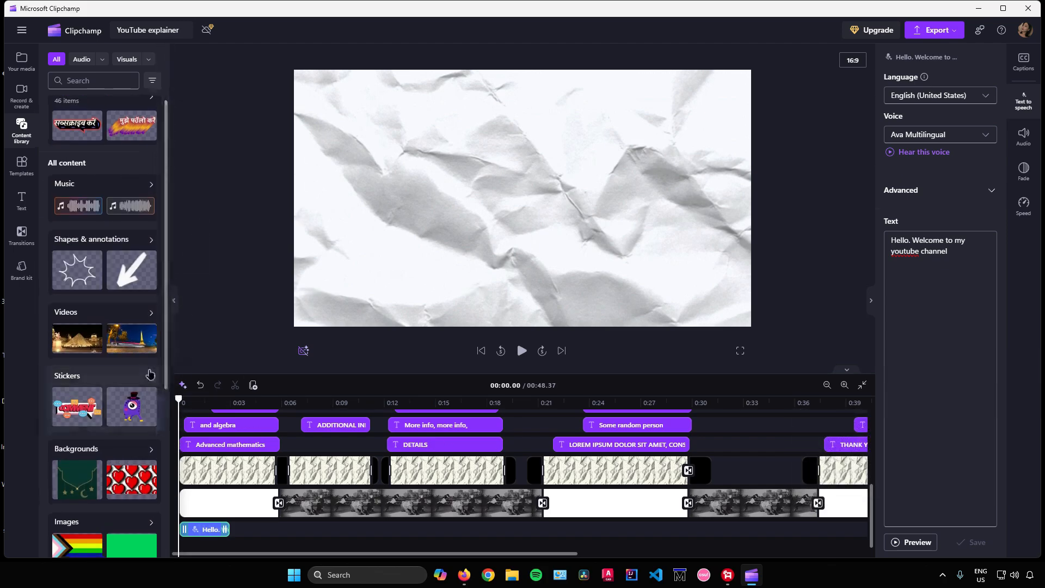
{"action": "left_click", "coordinate": [151, 377]}
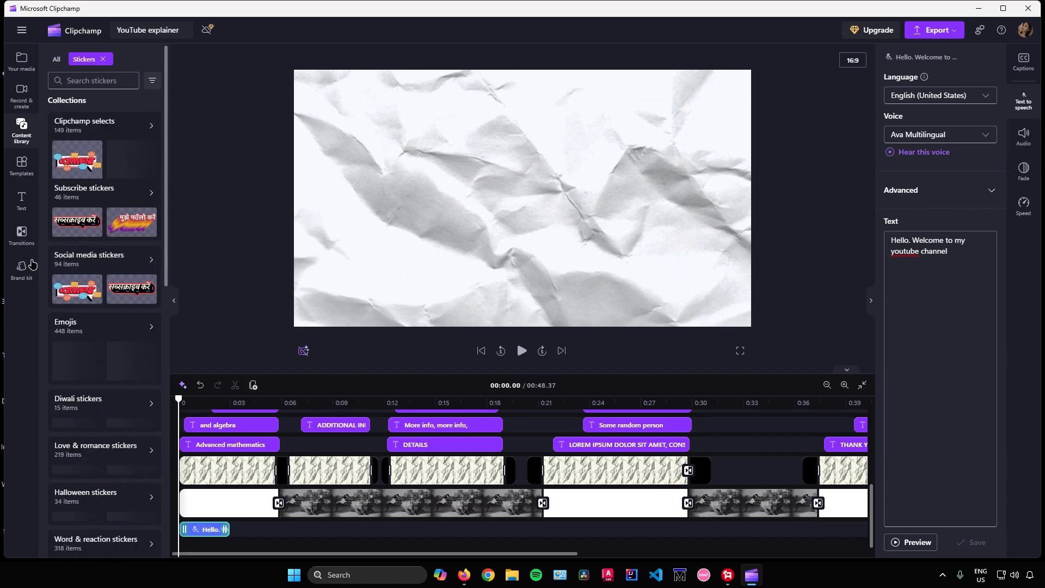
{"action": "scroll", "coordinate": [66, 271], "scroll_direction": "down", "scroll_amount": 3}
{"action": "scroll", "coordinate": [109, 266], "scroll_direction": "up", "scroll_amount": 3}
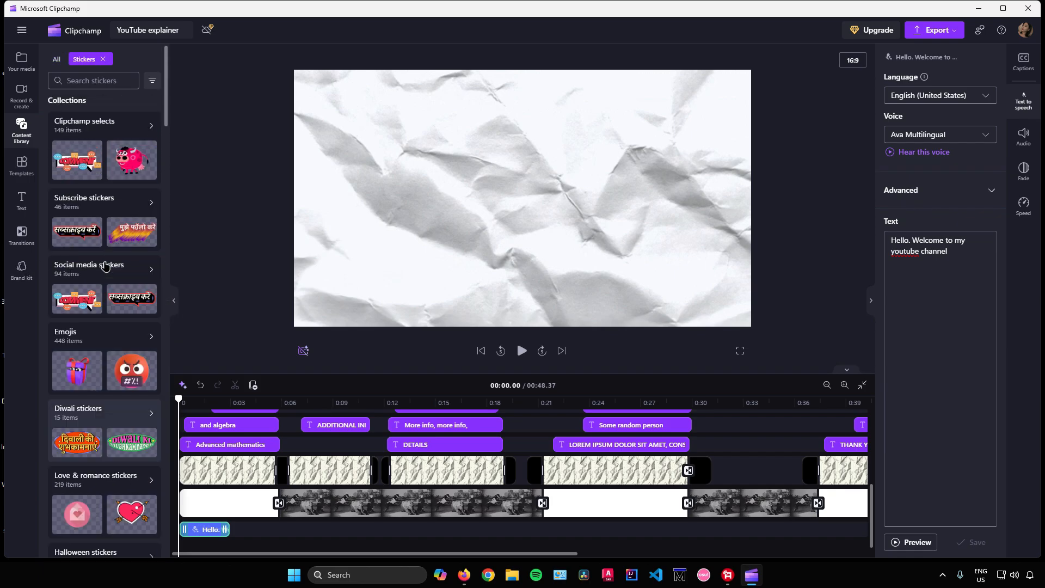
{"action": "scroll", "coordinate": [128, 264], "scroll_direction": "down", "scroll_amount": 8}
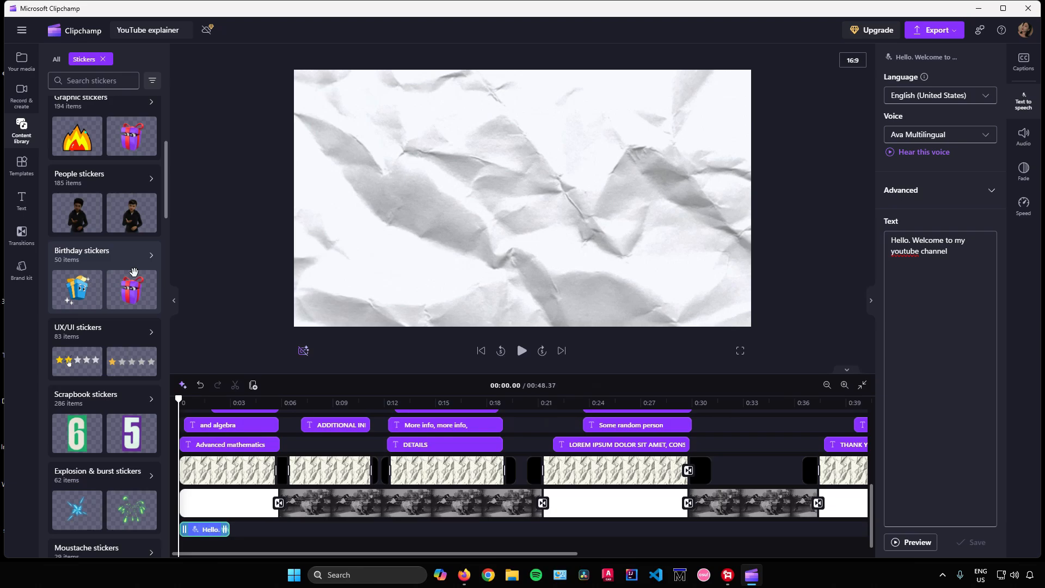
{"action": "scroll", "coordinate": [134, 272], "scroll_direction": "up", "scroll_amount": 8}
{"action": "scroll", "coordinate": [135, 275], "scroll_direction": "down", "scroll_amount": 10}
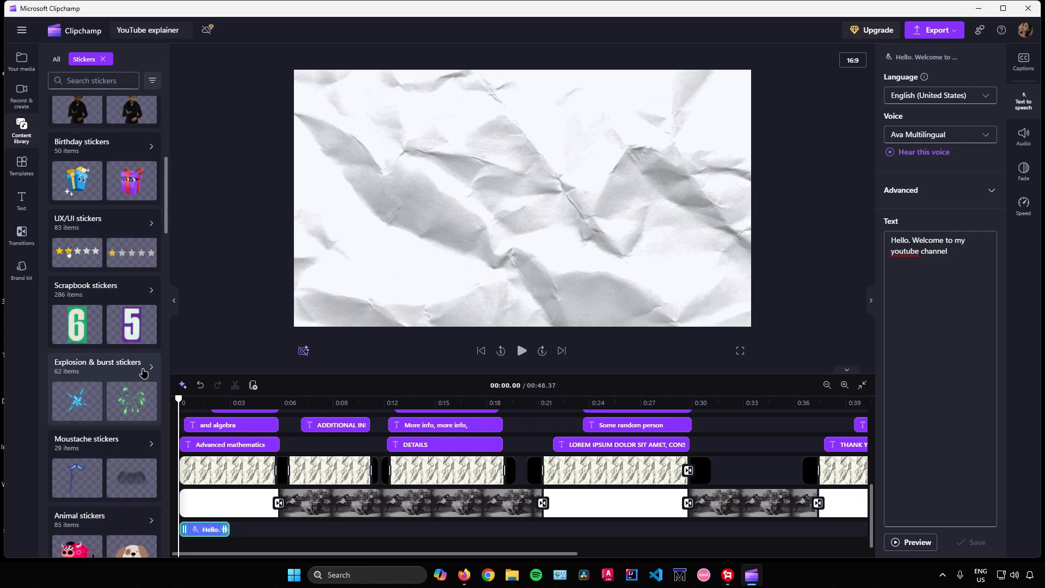
{"action": "left_click", "coordinate": [146, 374]}
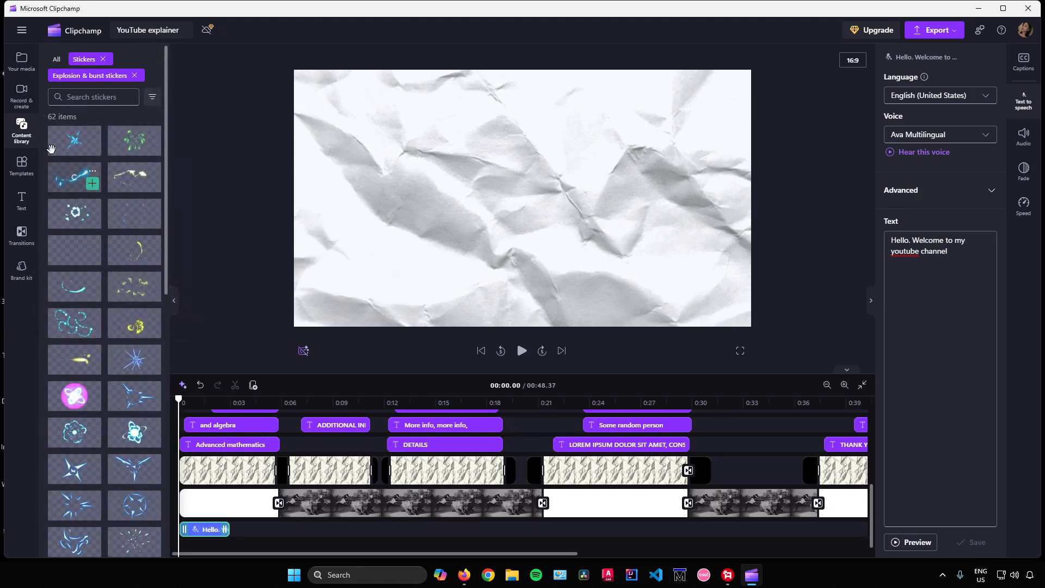
{"action": "mouse_move", "coordinate": [67, 145]}
{"action": "left_click_drag", "start_coordinate": [68, 145], "coordinate": [242, 430]}
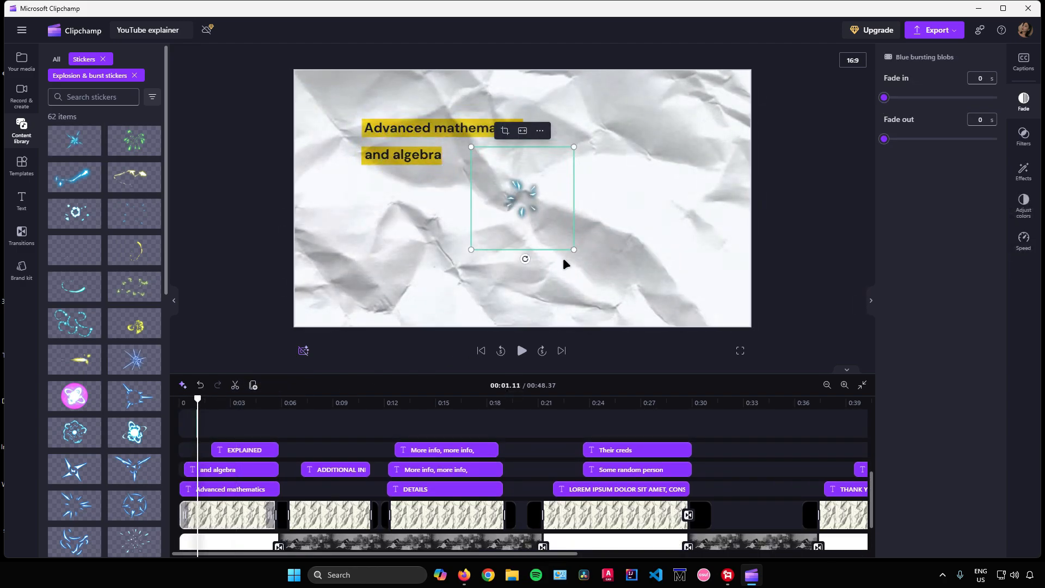
Enlarge the Blue bursting blobs sticker on the canvas and play the opening seconds from the start of the video.
{"action": "left_click_drag", "start_coordinate": [574, 250], "coordinate": [641, 317]}
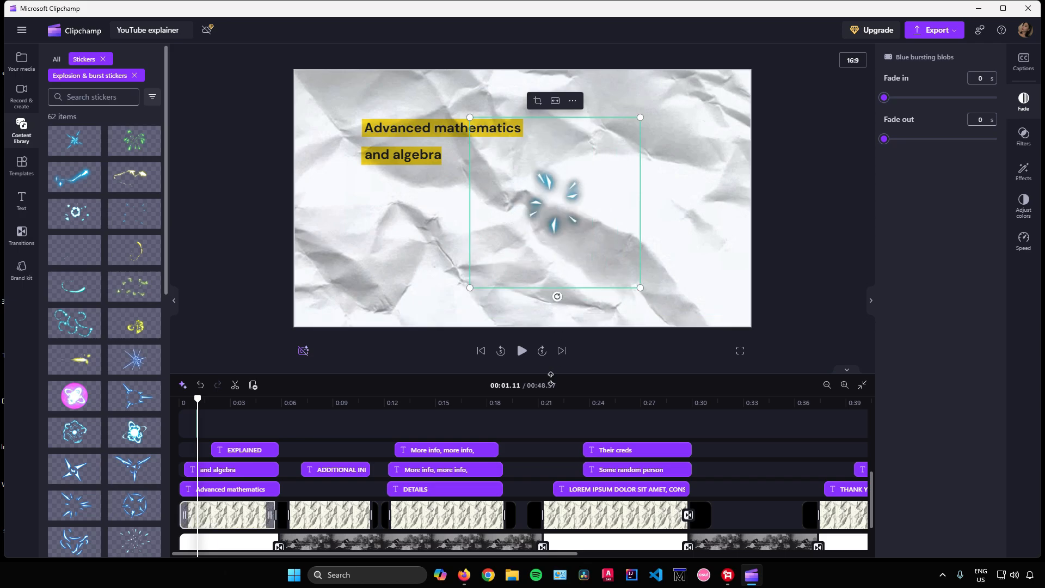
{"action": "scroll", "coordinate": [527, 446], "scroll_direction": "down", "scroll_amount": 1}
{"action": "left_click", "coordinate": [481, 351]}
{"action": "left_click", "coordinate": [522, 352]}
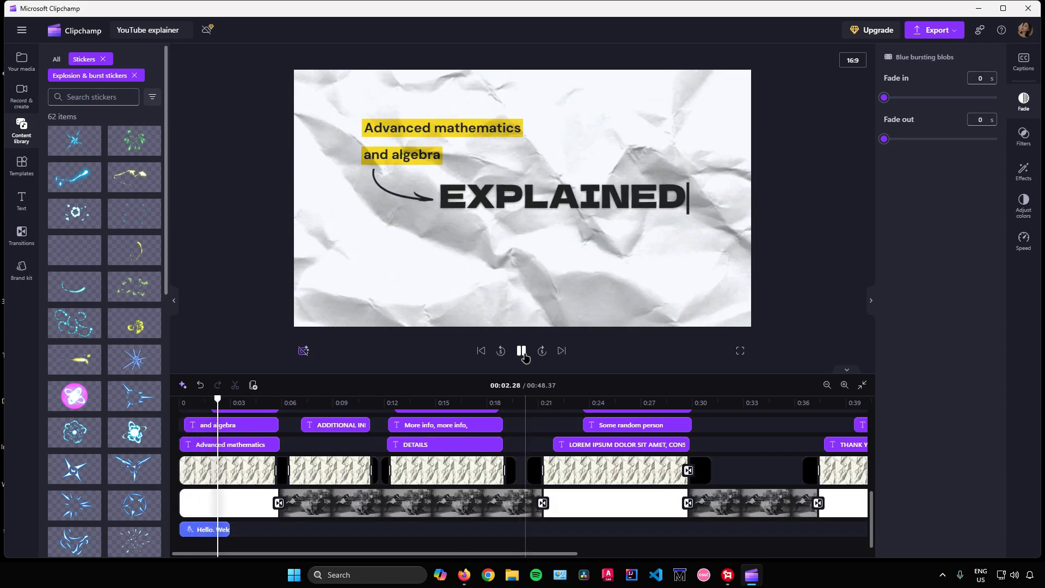
{"action": "left_click", "coordinate": [520, 353]}
Look through the remaining explosion and burst stickers and the list of template categories.
{"action": "scroll", "coordinate": [114, 288], "scroll_direction": "down", "scroll_amount": 5}
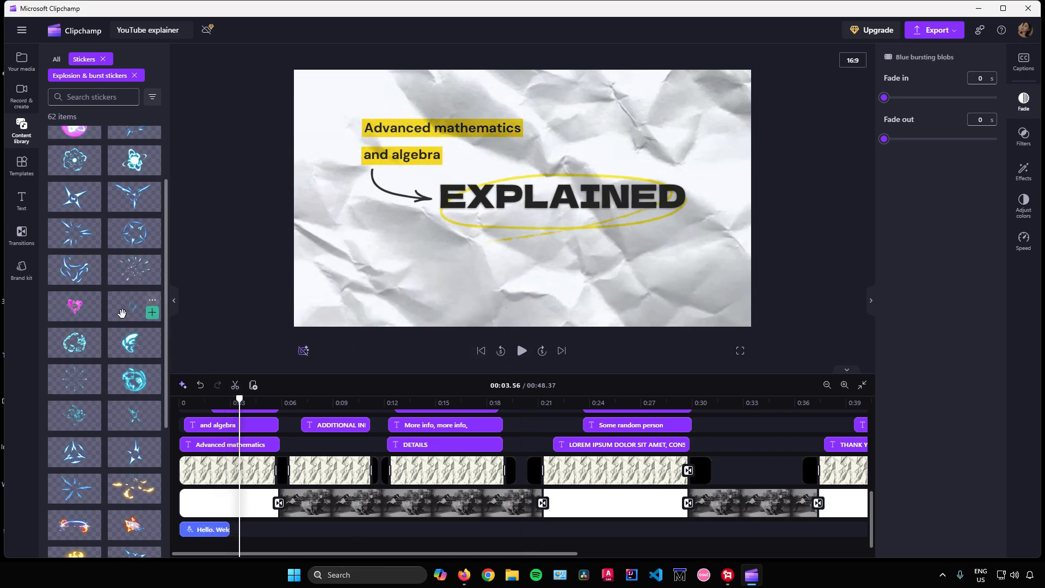
{"action": "scroll", "coordinate": [114, 287], "scroll_direction": "up", "scroll_amount": 5}
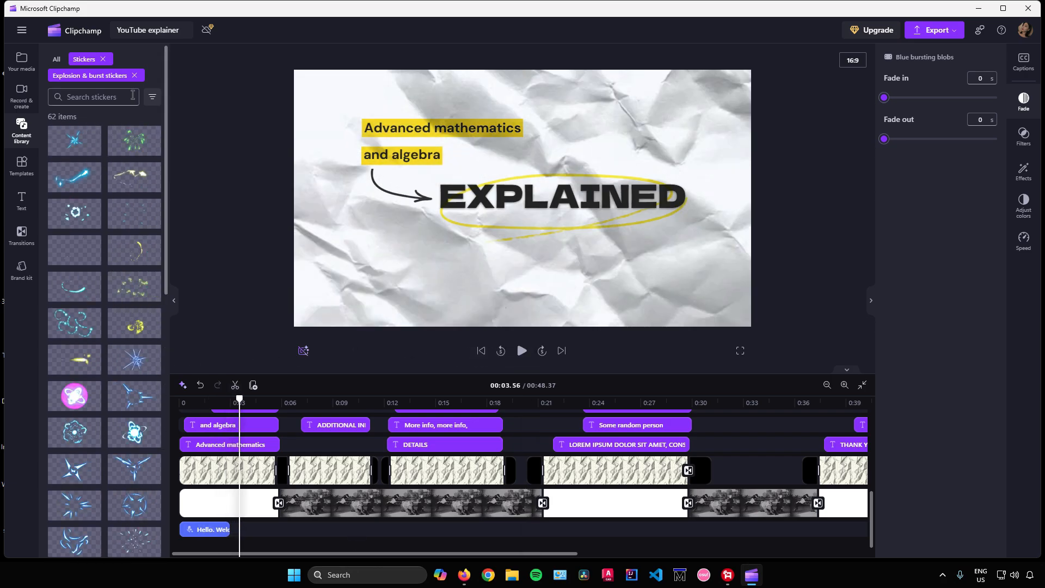
{"action": "left_click", "coordinate": [23, 163]}
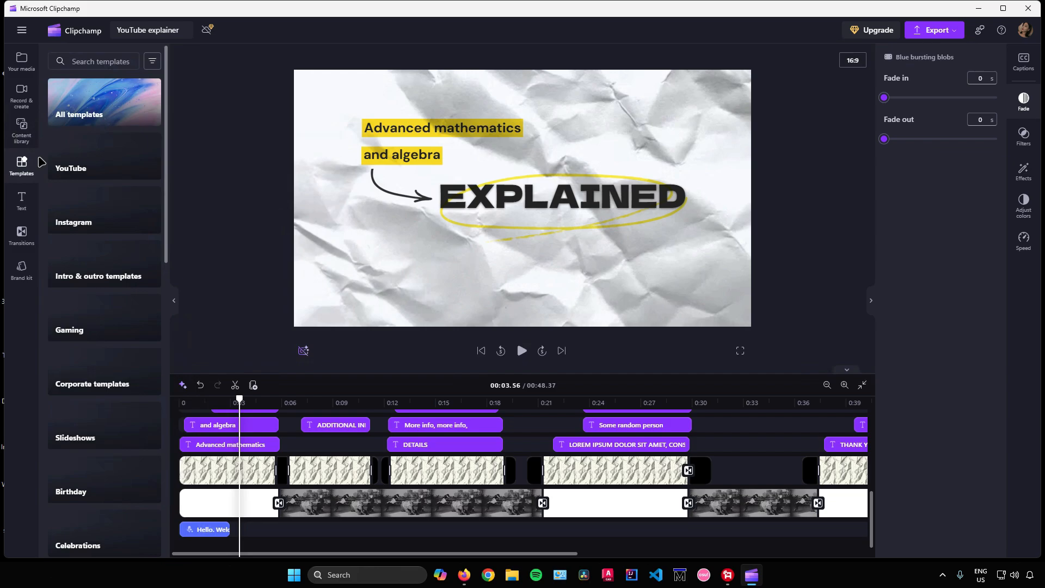
{"action": "scroll", "coordinate": [116, 297], "scroll_direction": "down", "scroll_amount": 8}
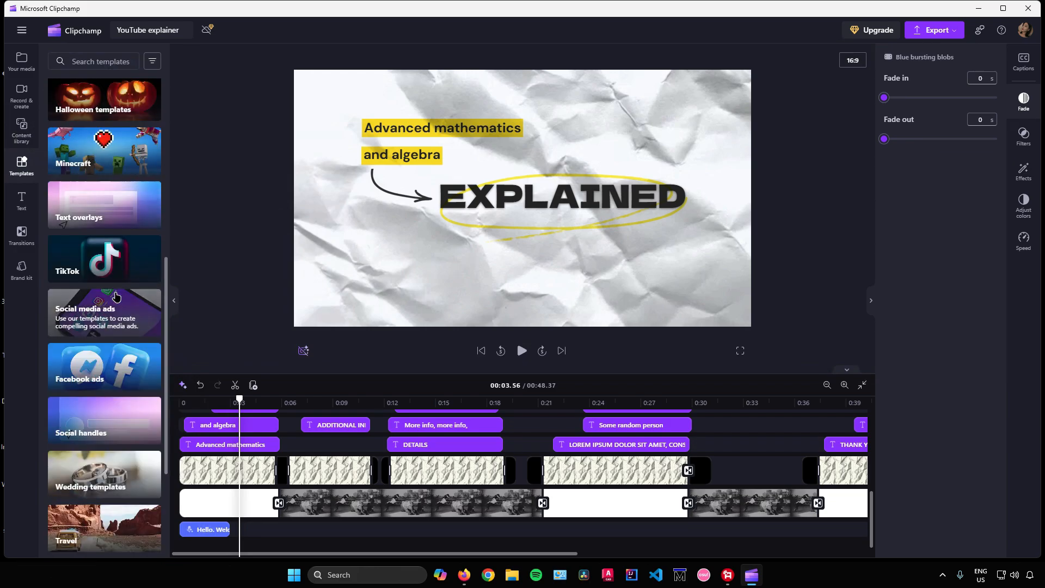
{"action": "scroll", "coordinate": [115, 297], "scroll_direction": "down", "scroll_amount": 9}
{"action": "scroll", "coordinate": [117, 298], "scroll_direction": "up", "scroll_amount": 7}
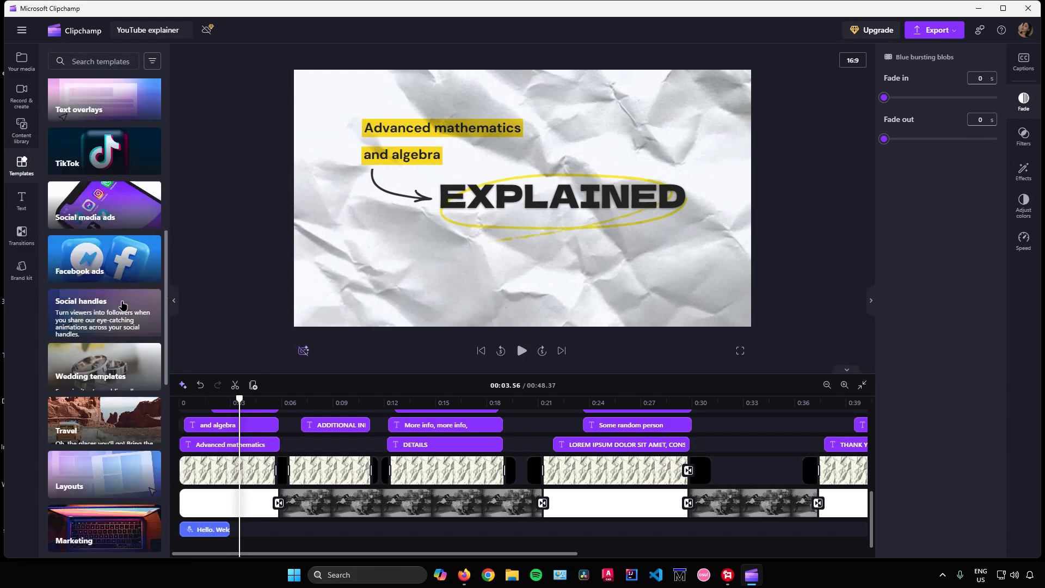
{"action": "scroll", "coordinate": [118, 298], "scroll_direction": "down", "scroll_amount": 1}
{"action": "scroll", "coordinate": [118, 299], "scroll_direction": "down", "scroll_amount": 9}
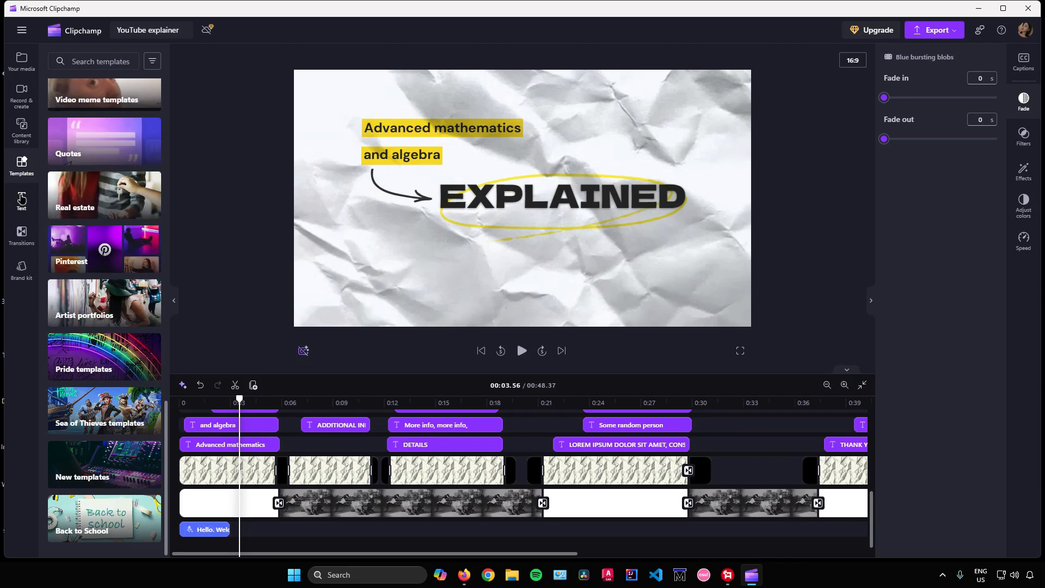
Add a plain text clip at about 0:03 on a new uppermost track, place it below EXPLAINED and make it read "Hello".
{"action": "left_click", "coordinate": [22, 200]}
{"action": "scroll", "coordinate": [595, 464], "scroll_direction": "up", "scroll_amount": 5}
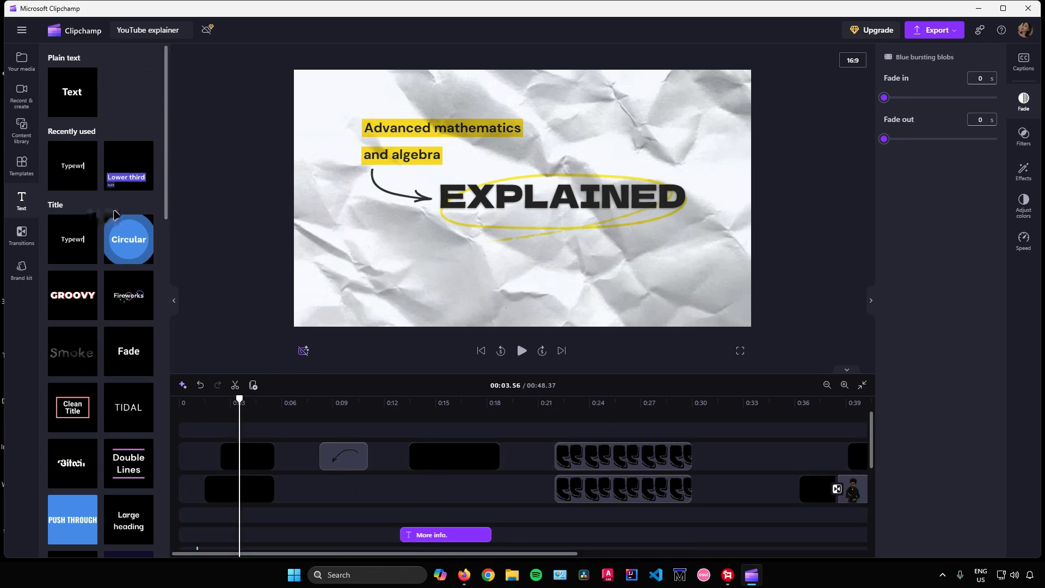
{"action": "left_click_drag", "start_coordinate": [81, 107], "coordinate": [264, 424]}
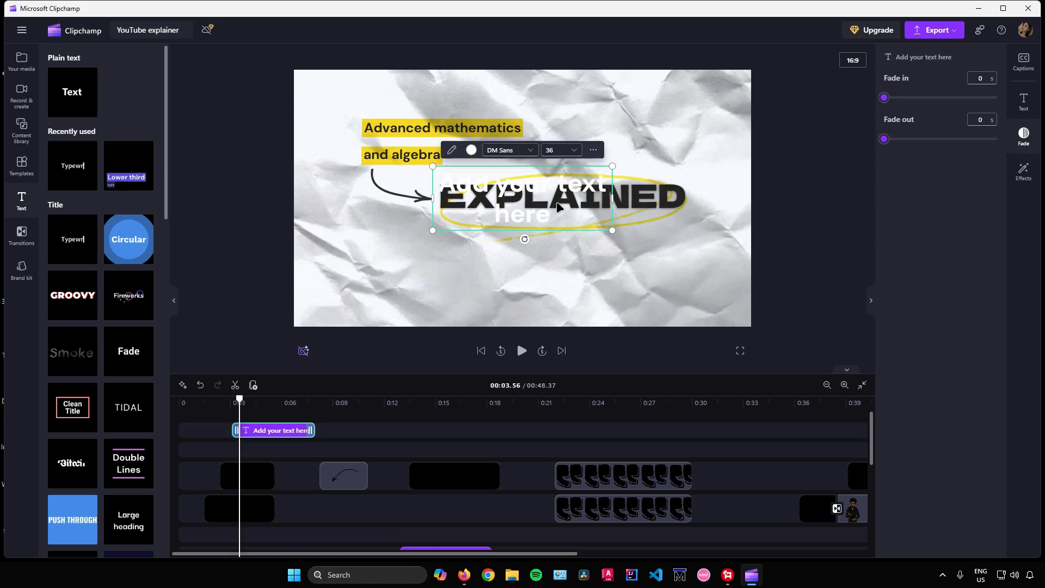
{"action": "left_click_drag", "start_coordinate": [558, 206], "coordinate": [616, 279]}
{"action": "double_click", "coordinate": [614, 278]}
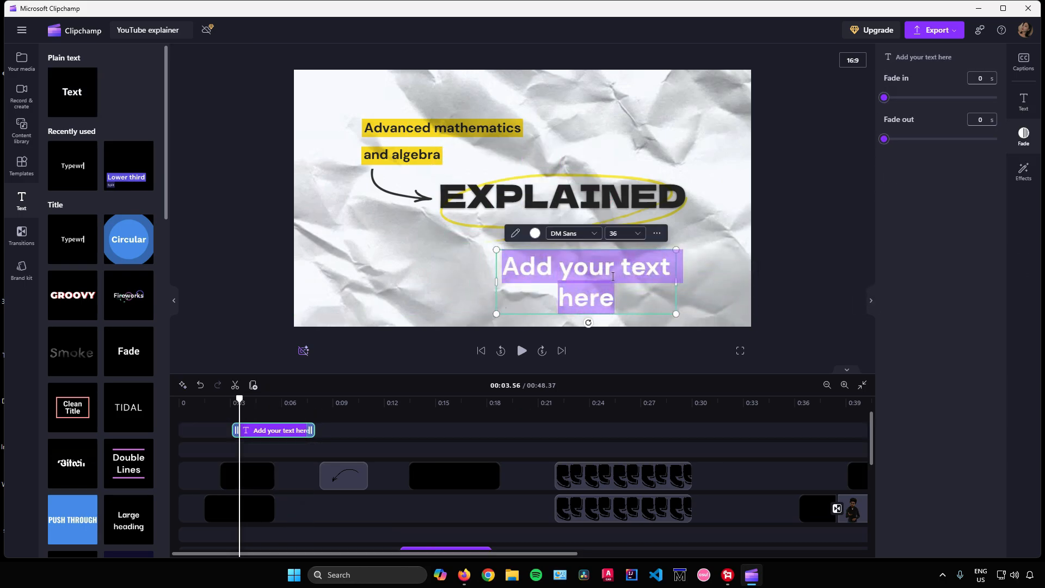
{"action": "type", "text": "Hello"}
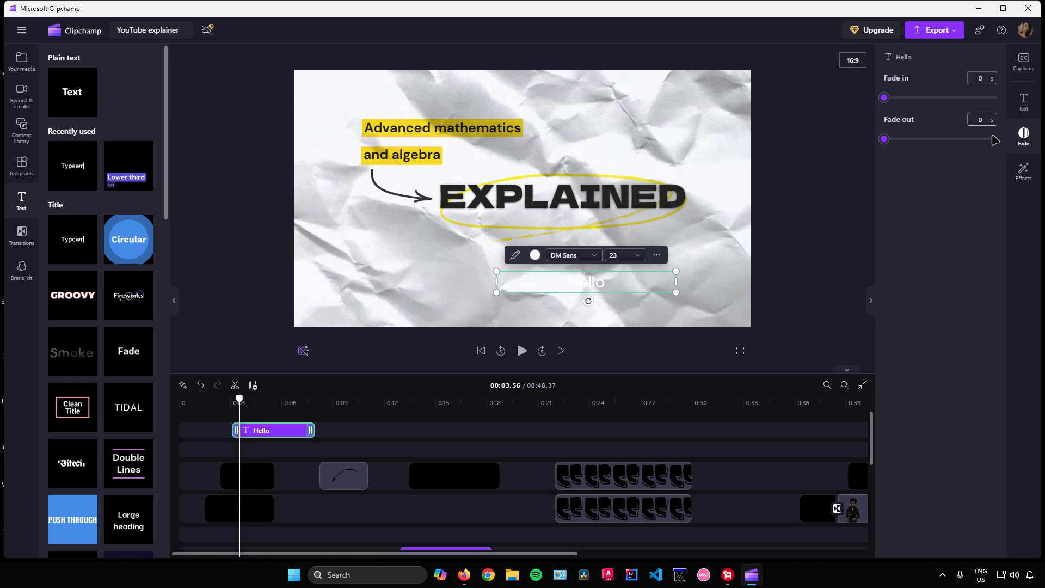
Try to change the font of the "Hello" text to Schoolbell.
{"action": "left_click", "coordinate": [1024, 102]}
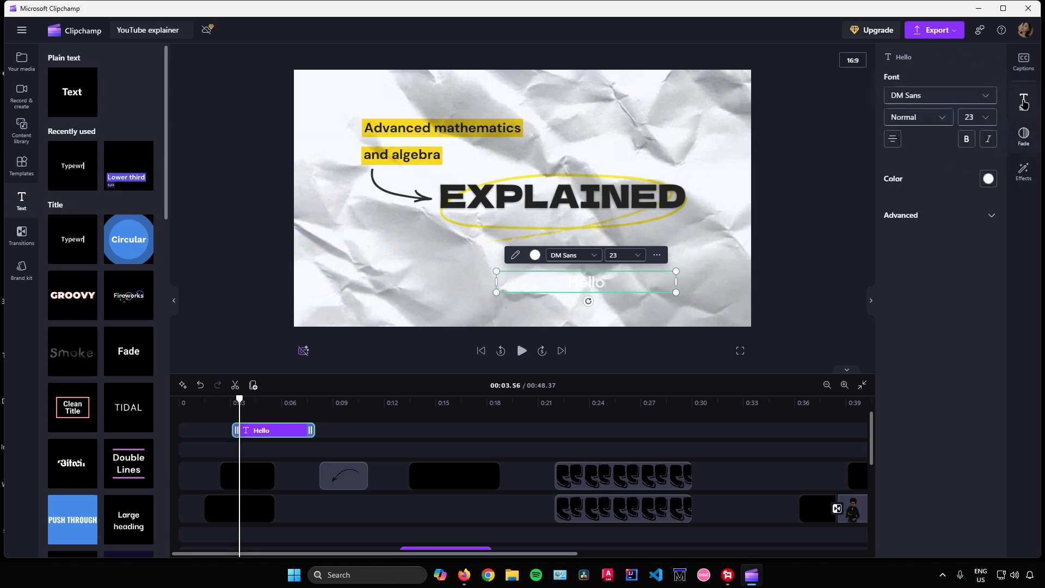
{"action": "left_click", "coordinate": [936, 94]}
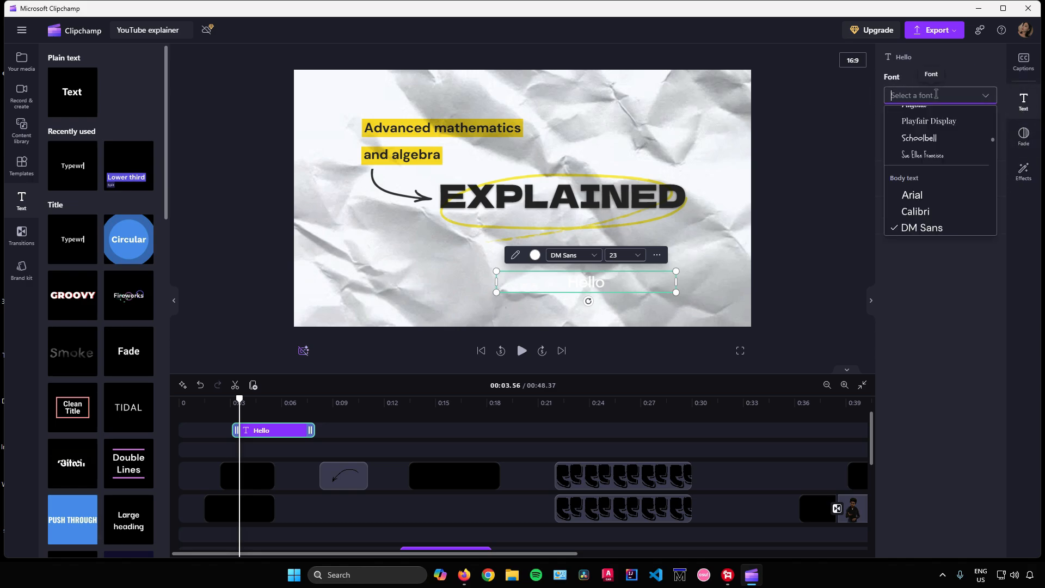
{"action": "left_click", "coordinate": [949, 139]}
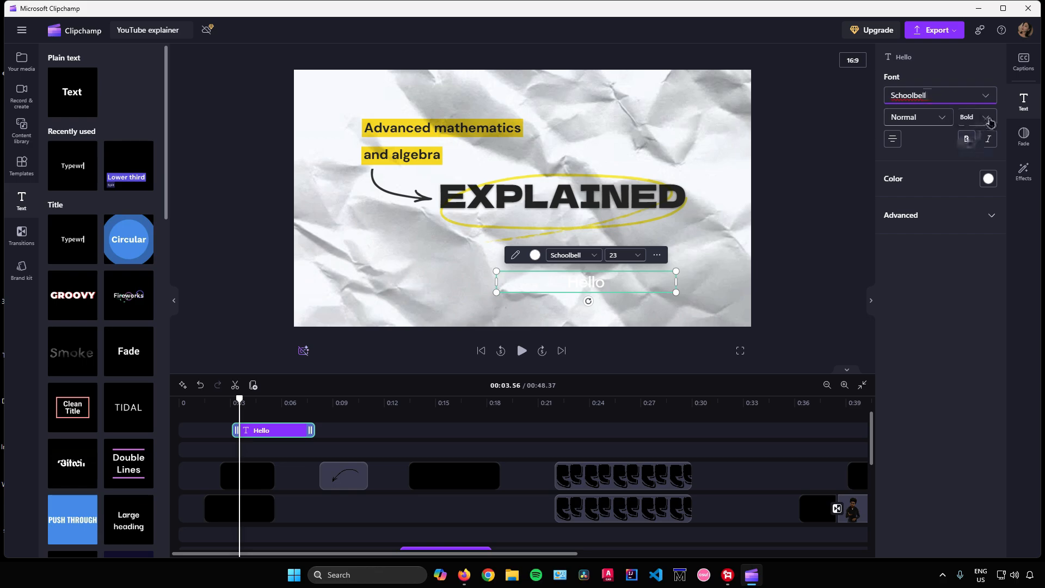
{"action": "left_click", "coordinate": [979, 117]}
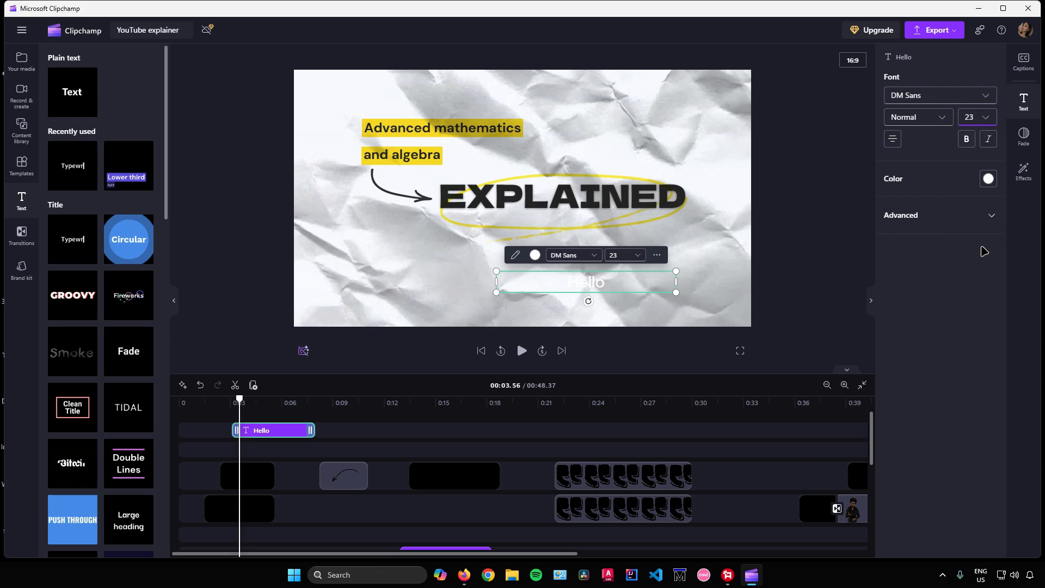
Colour the "Hello" text black and turn on a dark red outline and a shadow for it.
{"action": "left_click", "coordinate": [987, 182]}
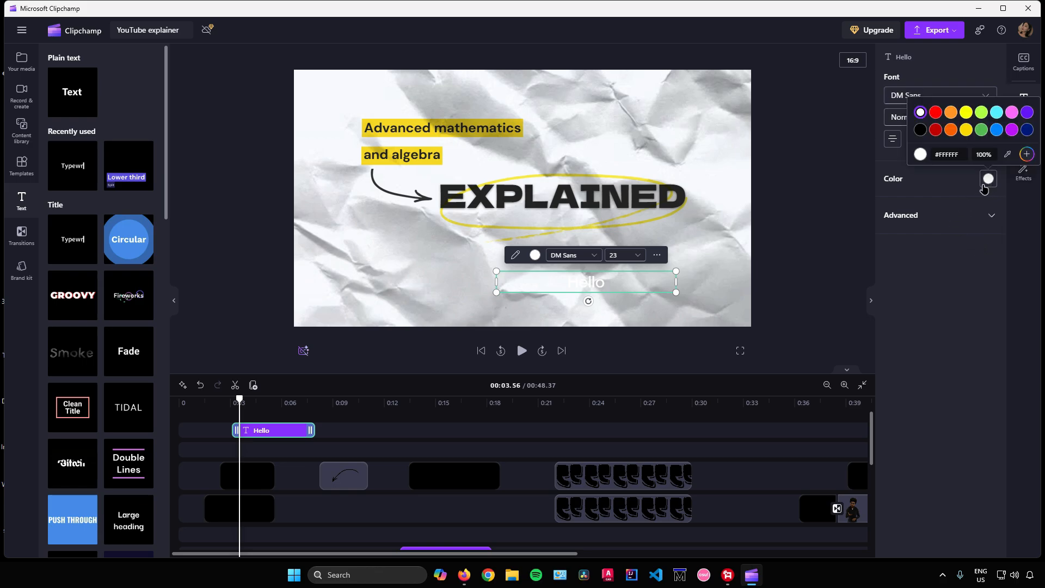
{"action": "left_click", "coordinate": [920, 131]}
{"action": "left_click", "coordinate": [950, 217]}
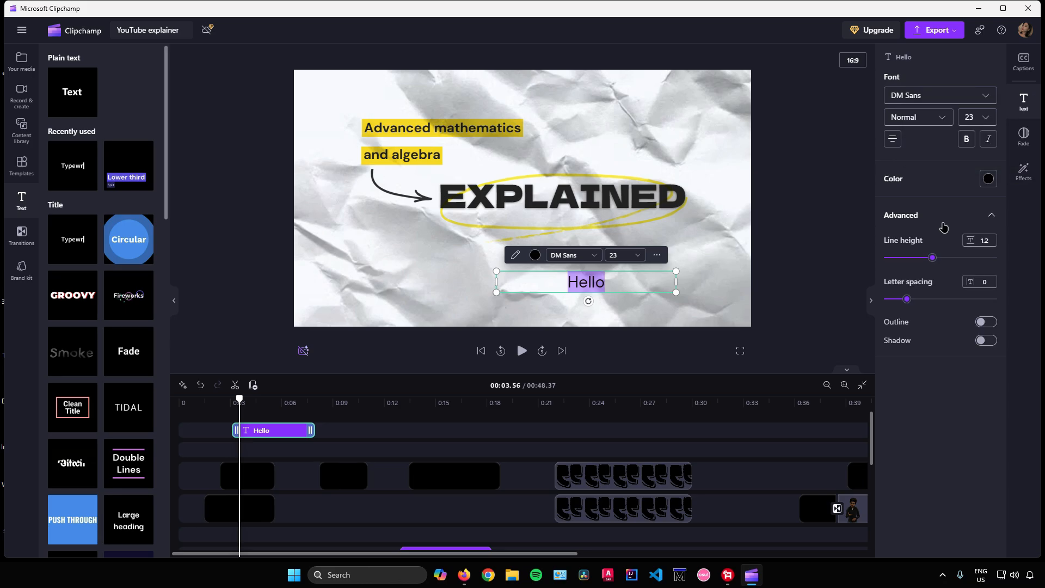
{"action": "left_click", "coordinate": [985, 322]}
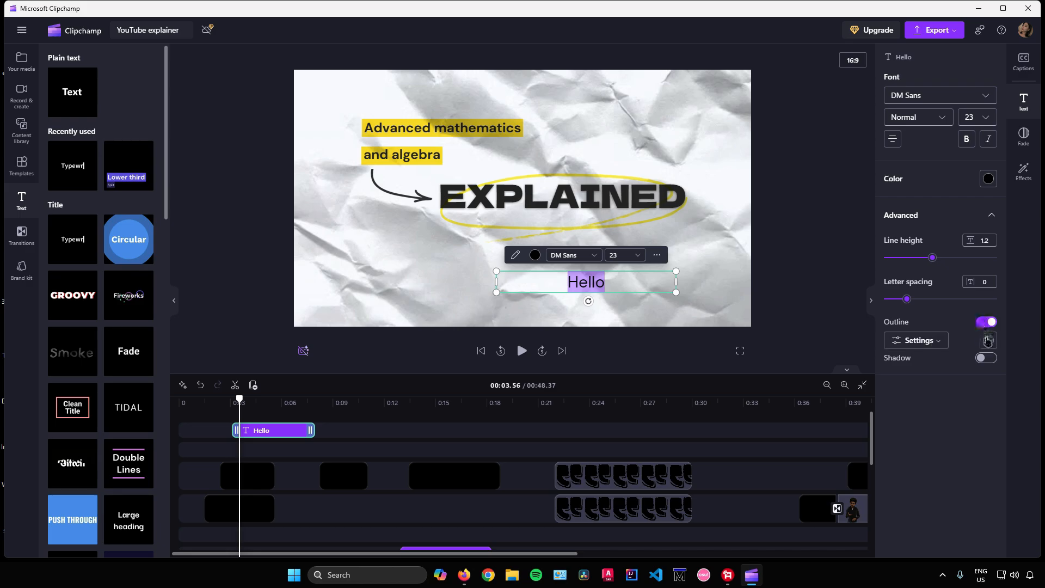
{"action": "left_click", "coordinate": [987, 341]}
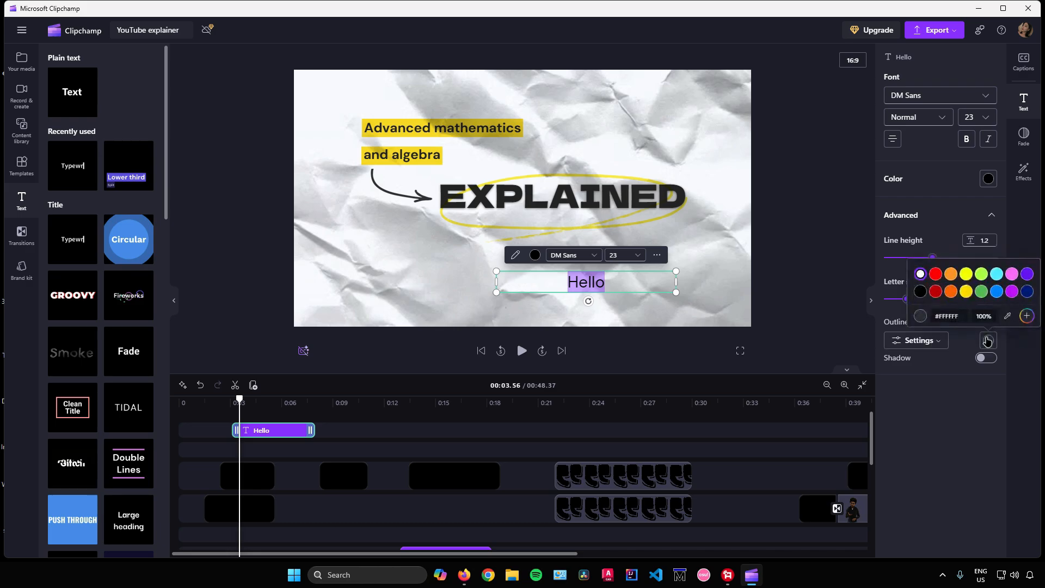
{"action": "left_click", "coordinate": [934, 293]}
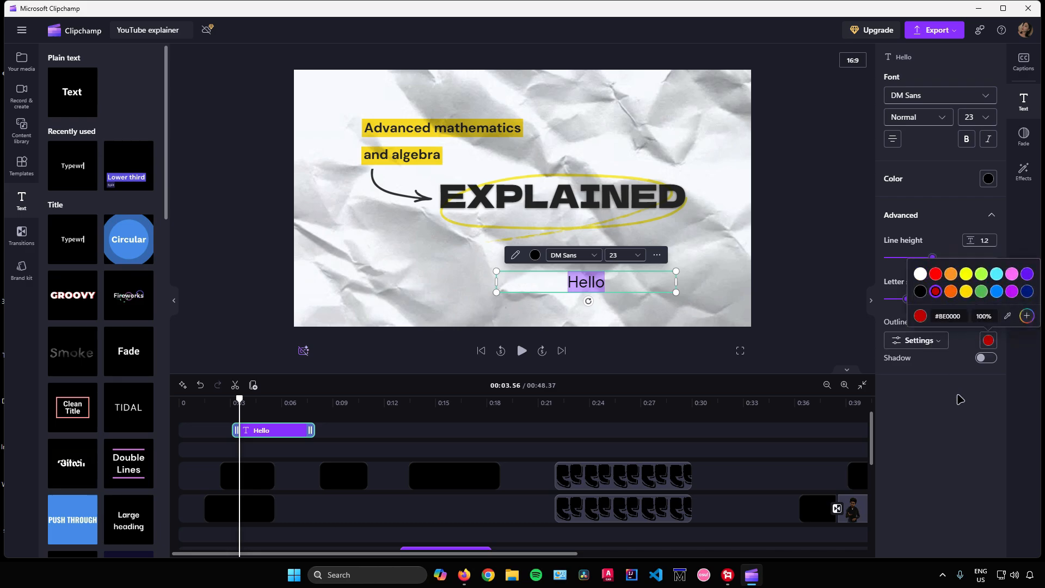
{"action": "left_click", "coordinate": [985, 359]}
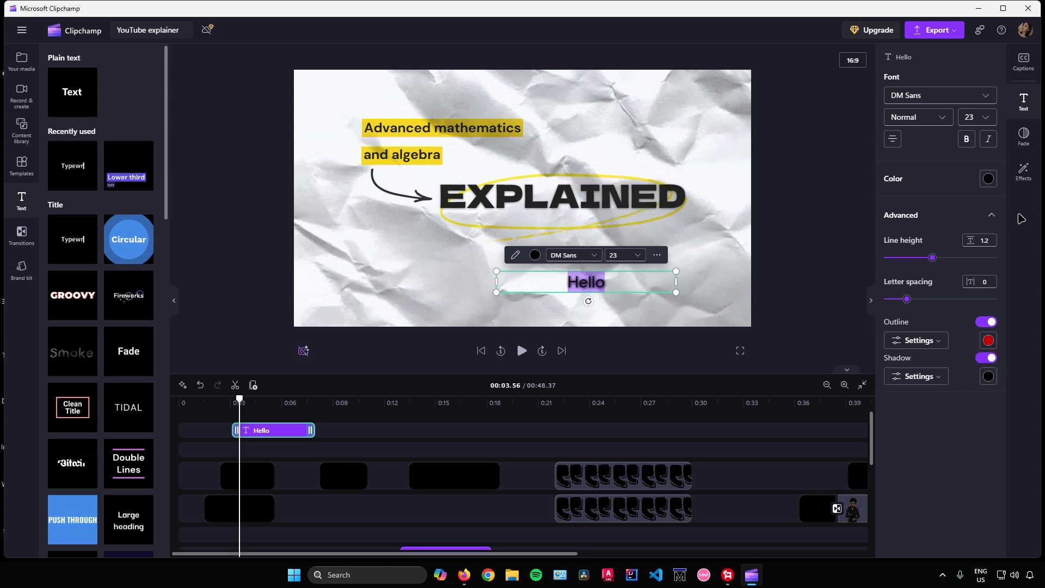
Set both the fade in and the fade out of the "Hello" text to 0.6 s.
{"action": "left_click", "coordinate": [1026, 137]}
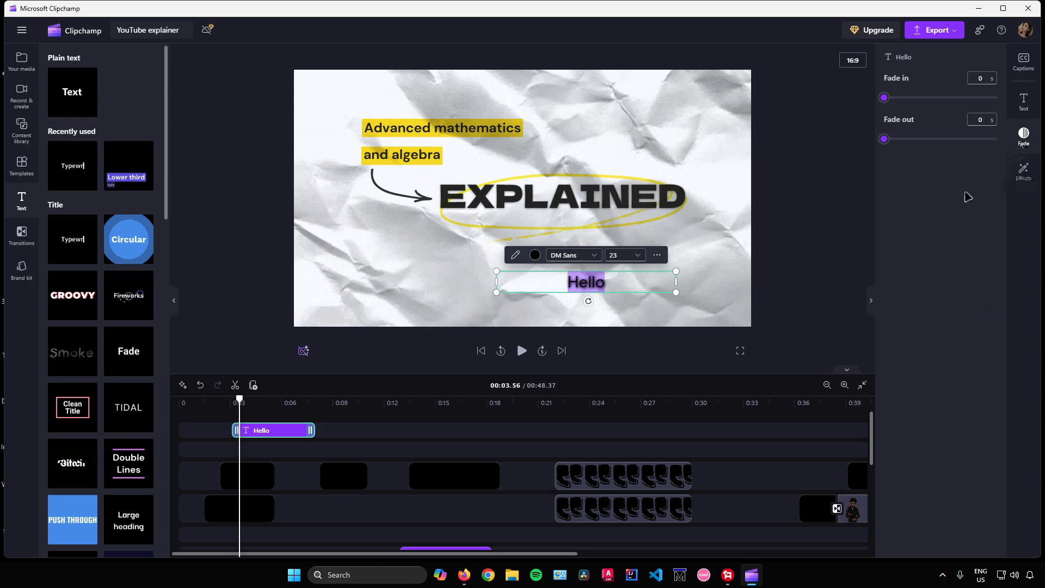
{"action": "mouse_move", "coordinate": [884, 98]}
{"action": "left_mouse_down"}
{"action": "mouse_move", "coordinate": [941, 99]}
{"action": "mouse_move", "coordinate": [902, 98]}
{"action": "left_mouse_up"}
{"action": "left_click_drag", "start_coordinate": [884, 139], "coordinate": [918, 140]}
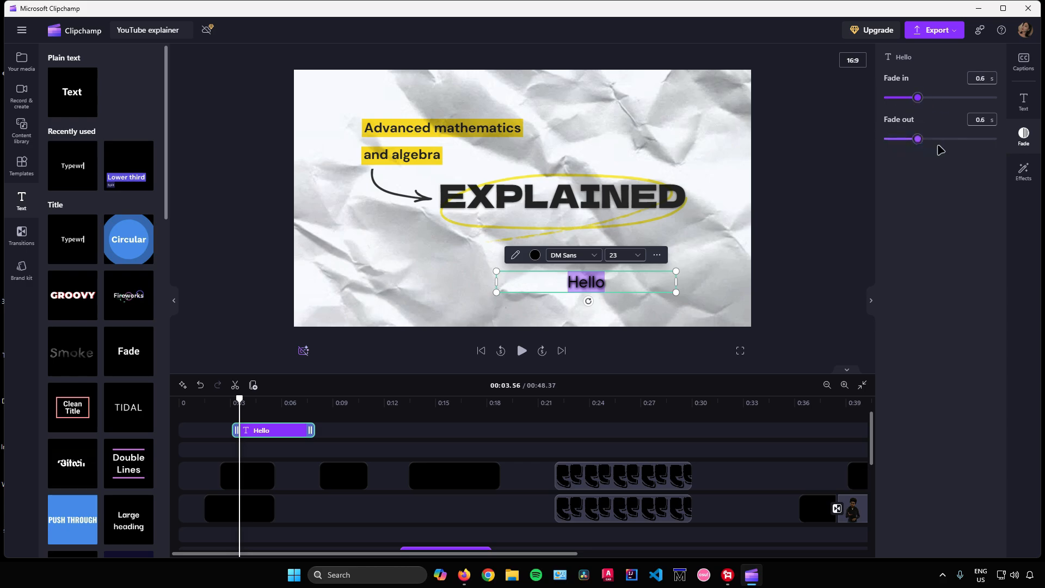
Apply the Vaporwave effect to the "Hello" text, then enlarge it to size 30 and reposition it beneath EXPLAINED.
{"action": "left_click", "coordinate": [1024, 170]}
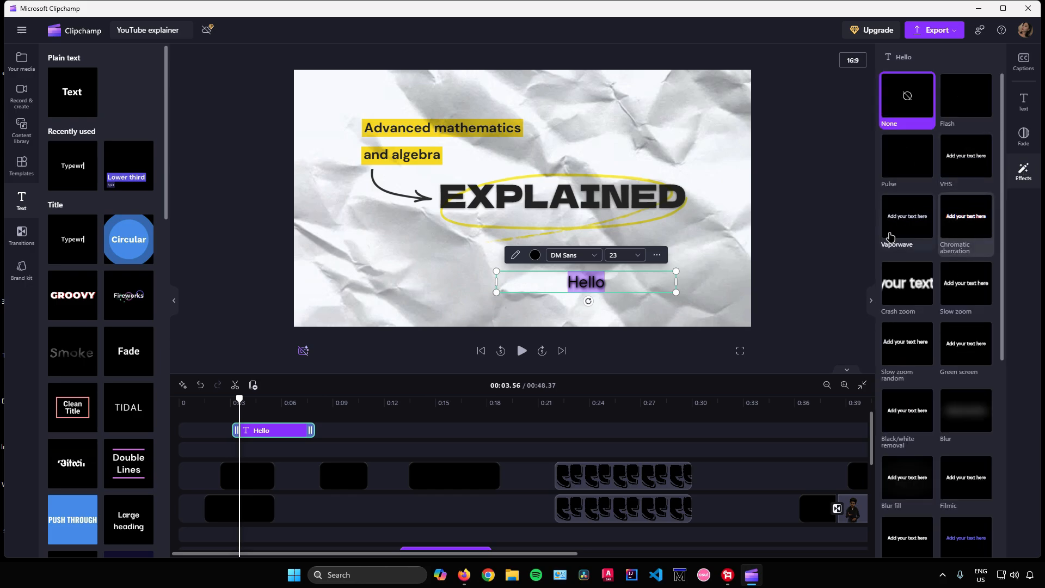
{"action": "left_click", "coordinate": [907, 224]}
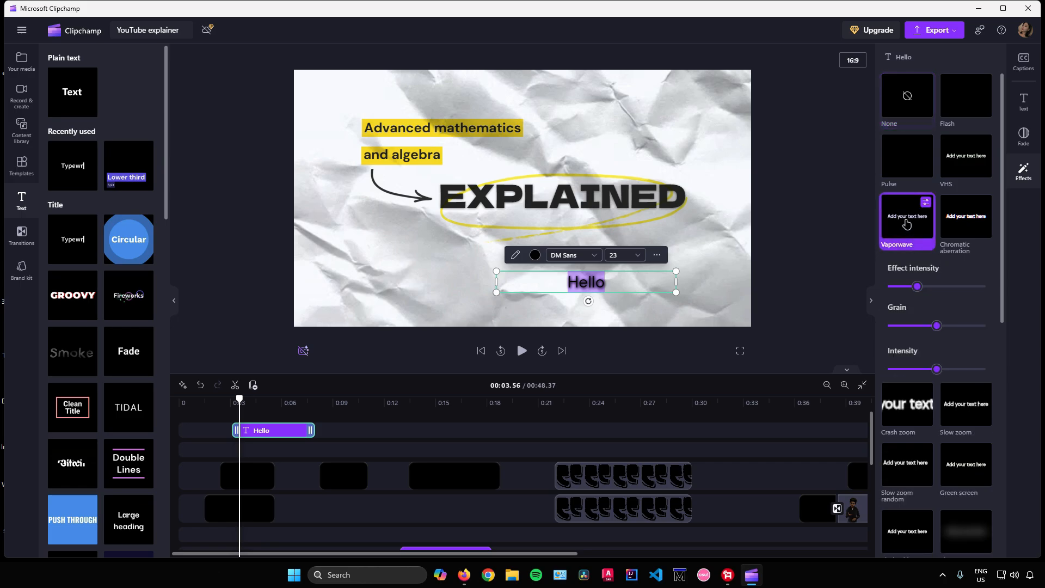
{"action": "left_click_drag", "start_coordinate": [676, 292], "coordinate": [715, 303]}
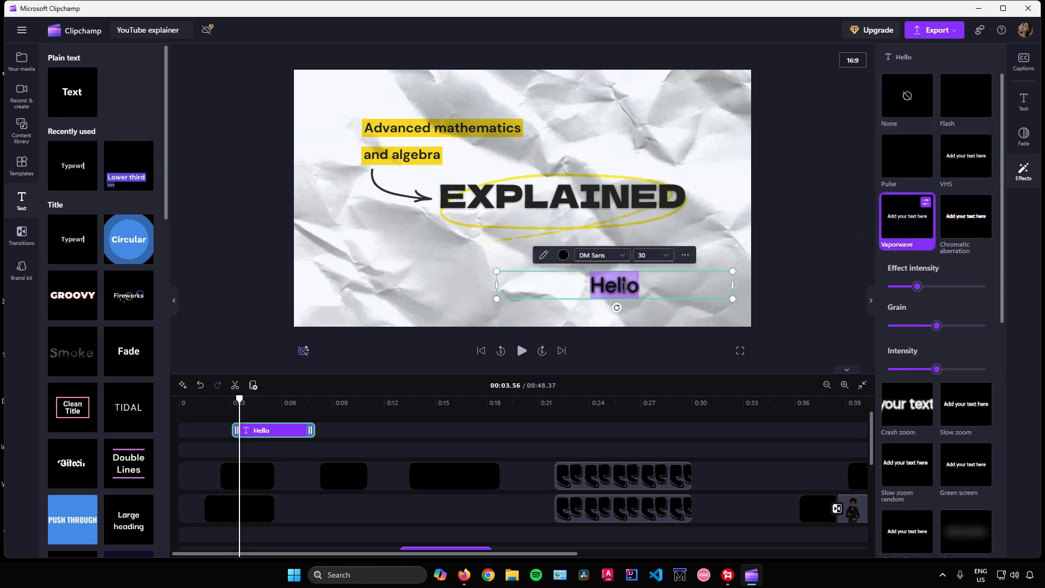
{"action": "left_click_drag", "start_coordinate": [633, 283], "coordinate": [569, 263]}
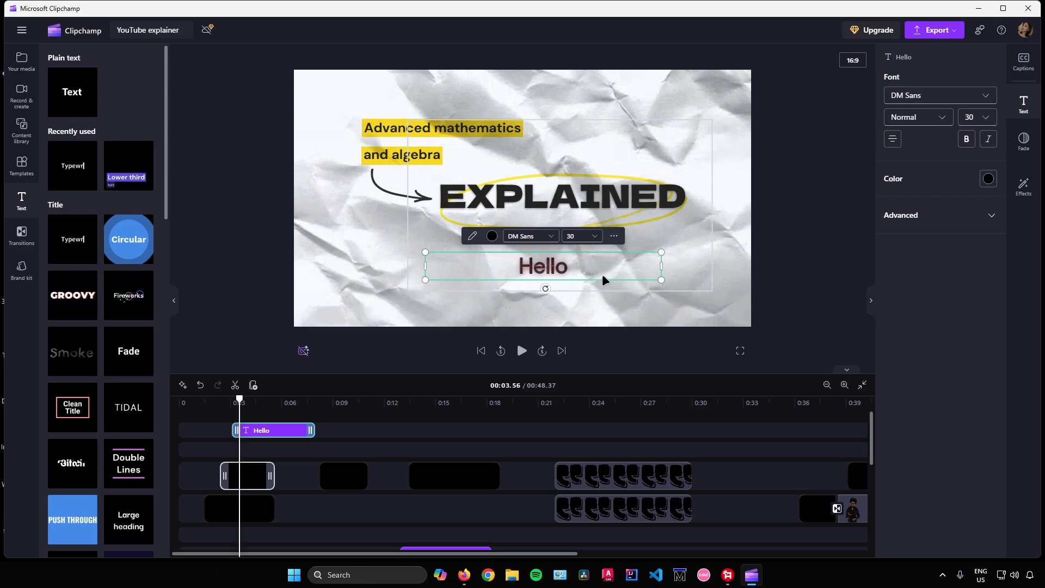
Move the "Hello" clip to start at about 0:06 on the timeline and play the video from there.
{"action": "left_click_drag", "start_coordinate": [287, 431], "coordinate": [339, 430]}
{"action": "left_click_drag", "start_coordinate": [244, 403], "coordinate": [281, 406]}
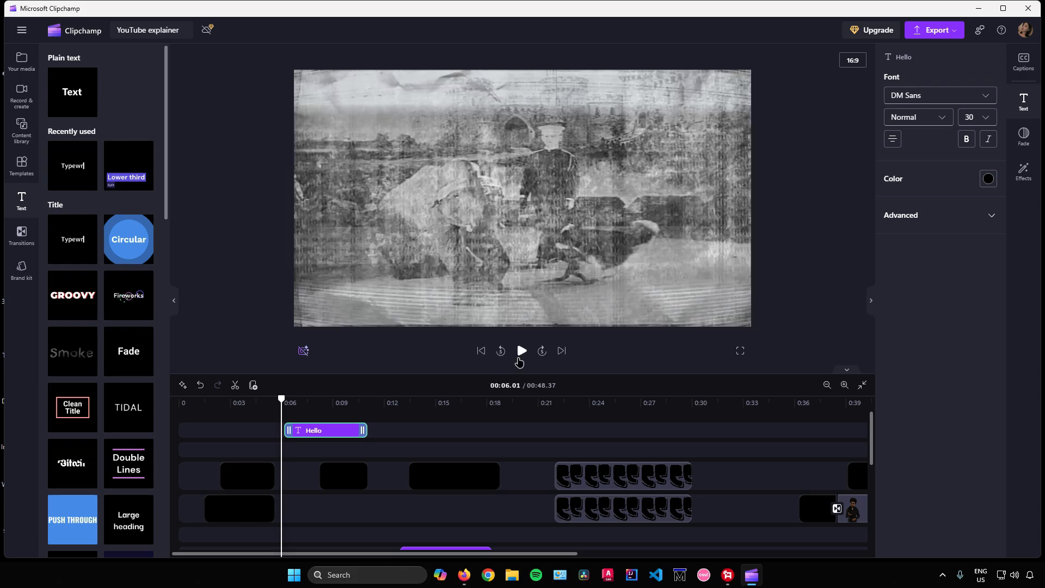
{"action": "left_click", "coordinate": [522, 351]}
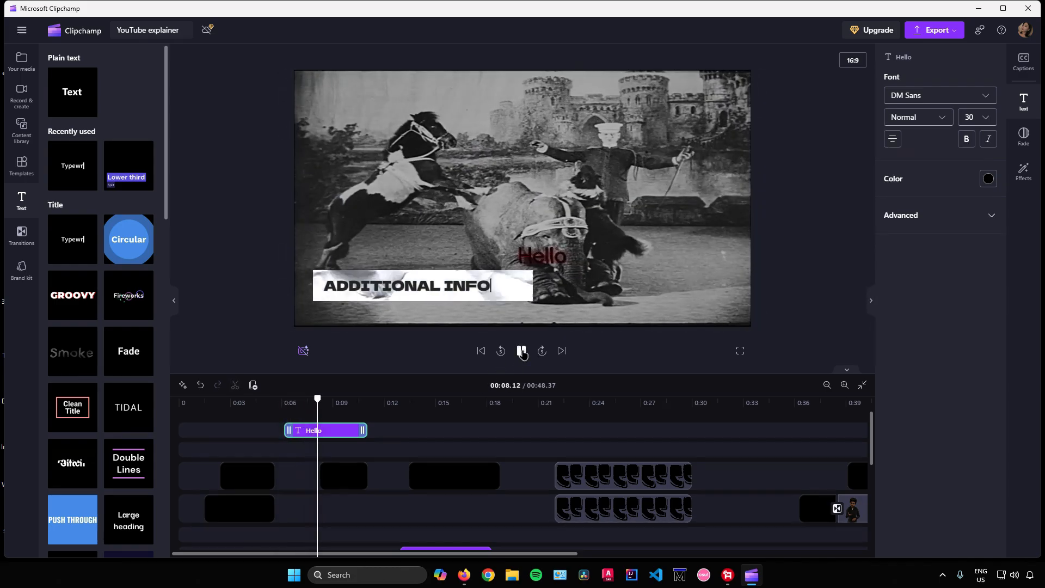
{"action": "left_click", "coordinate": [522, 351]}
Dismiss the transitions tip and look through the available transitions, from fades and wipes to glitches and 3D.
{"action": "left_click", "coordinate": [21, 235]}
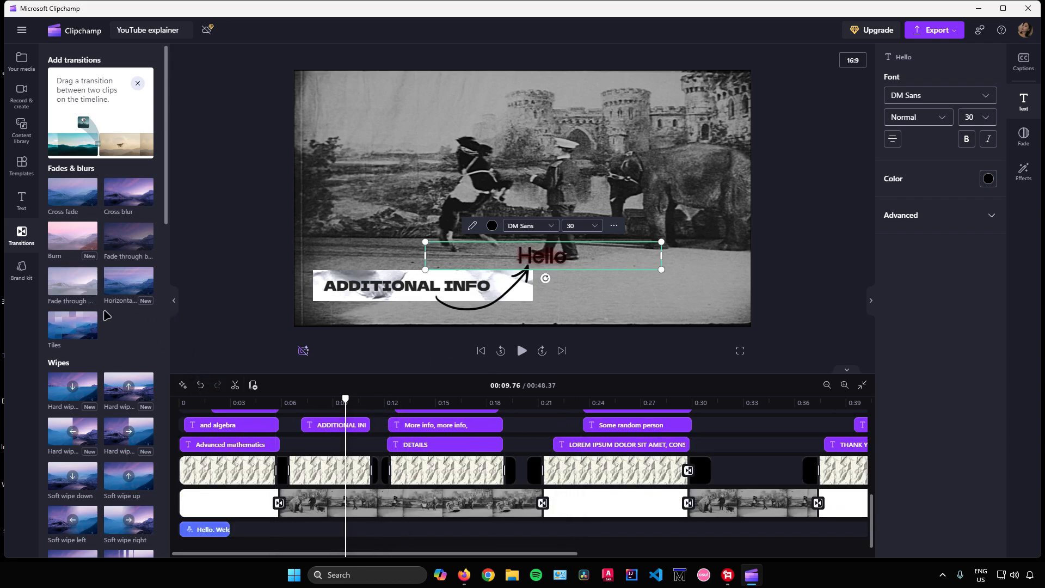
{"action": "left_click", "coordinate": [136, 85]}
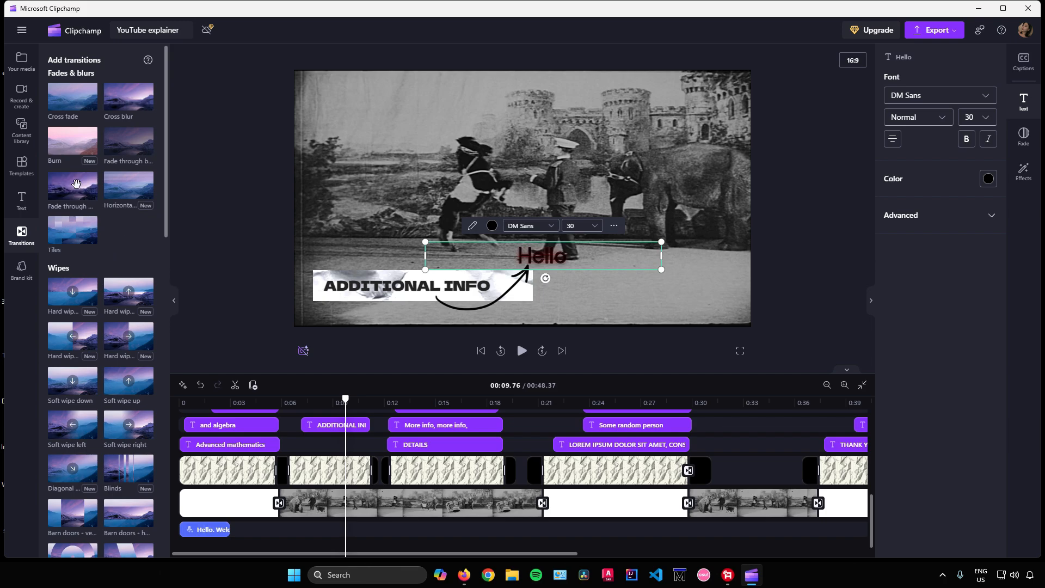
{"action": "scroll", "coordinate": [117, 218], "scroll_direction": "down", "scroll_amount": 2}
{"action": "scroll", "coordinate": [118, 218], "scroll_direction": "down", "scroll_amount": 2}
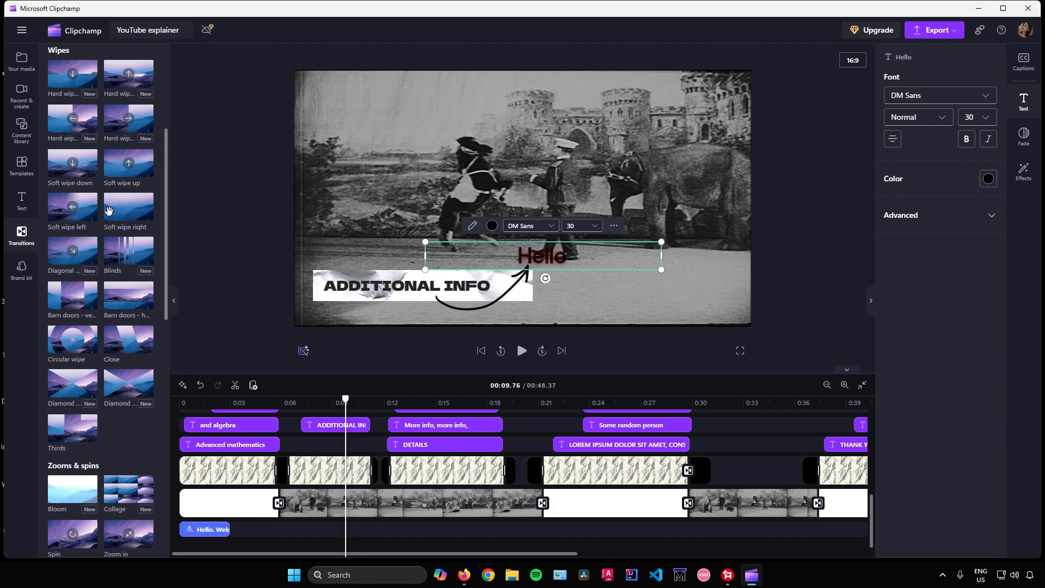
{"action": "scroll", "coordinate": [109, 211], "scroll_direction": "down", "scroll_amount": 5}
{"action": "scroll", "coordinate": [110, 211], "scroll_direction": "down", "scroll_amount": 6}
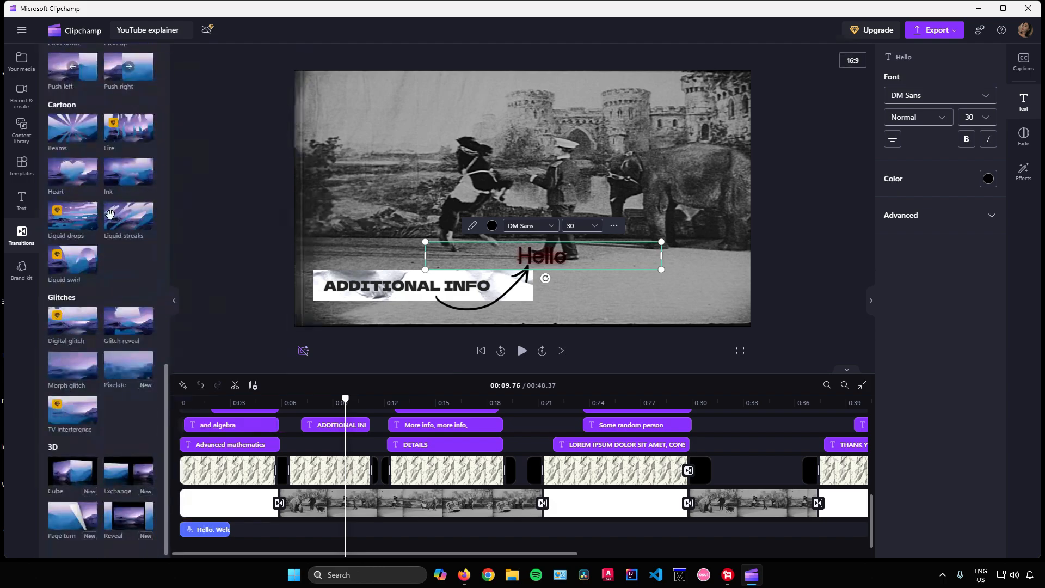
{"action": "scroll", "coordinate": [117, 234], "scroll_direction": "up", "scroll_amount": 15}
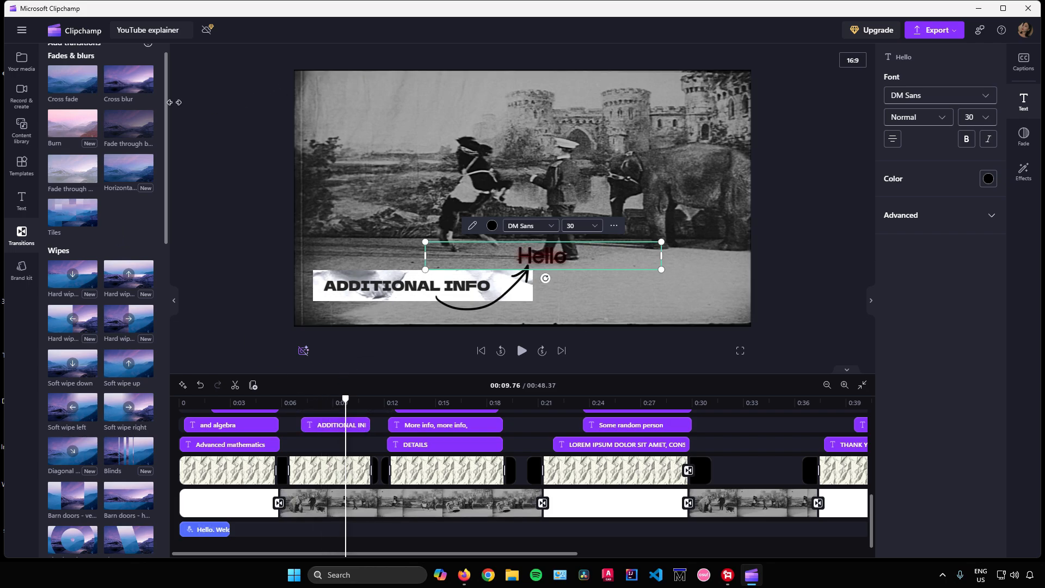
Replace the transition between the black block and the second paper-texture clip at about 0:06 with Cross blur, and preview the video there.
{"action": "left_click_drag", "start_coordinate": [129, 79], "coordinate": [289, 473]}
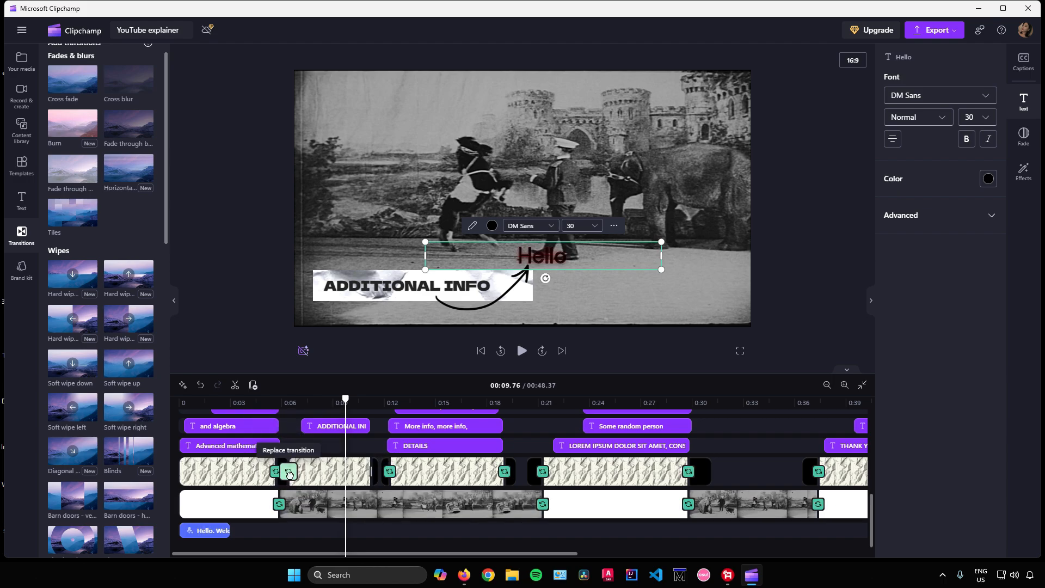
{"action": "mouse_move", "coordinate": [289, 473]}
{"action": "left_mouse_down"}
{"action": "mouse_move", "coordinate": [298, 474]}
{"action": "mouse_move", "coordinate": [289, 473]}
{"action": "left_mouse_up"}
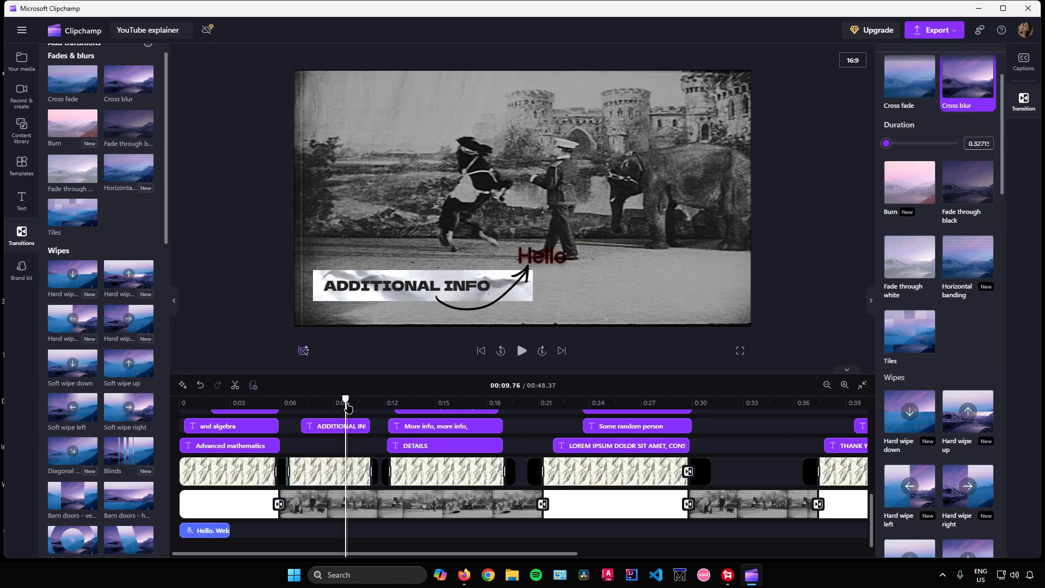
{"action": "left_click_drag", "start_coordinate": [346, 408], "coordinate": [303, 484]}
{"action": "key", "text": "space"}
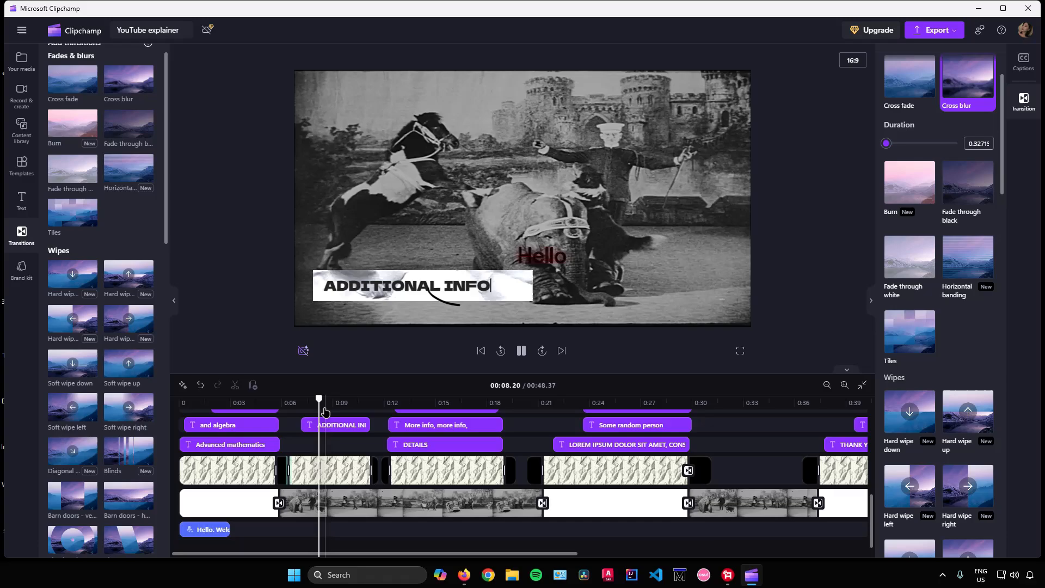
{"action": "key", "text": "space"}
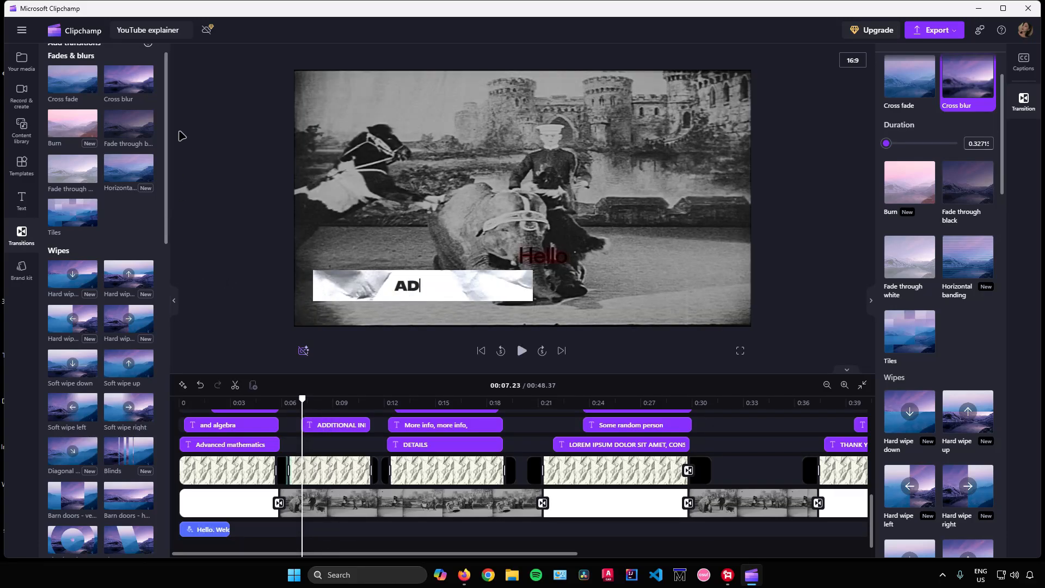
Add a Circular wipe transition between the second and third paper-texture clips at about 0:11.
{"action": "scroll", "coordinate": [84, 264], "scroll_direction": "down", "scroll_amount": 5}
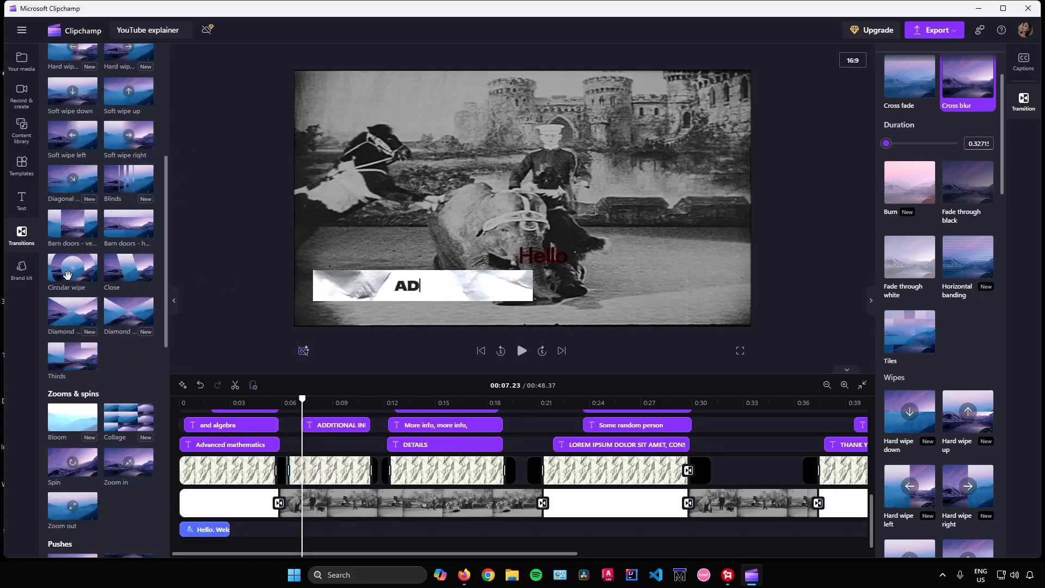
{"action": "left_click_drag", "start_coordinate": [68, 275], "coordinate": [372, 473]}
{"action": "left_click_drag", "start_coordinate": [304, 398], "coordinate": [368, 400]}
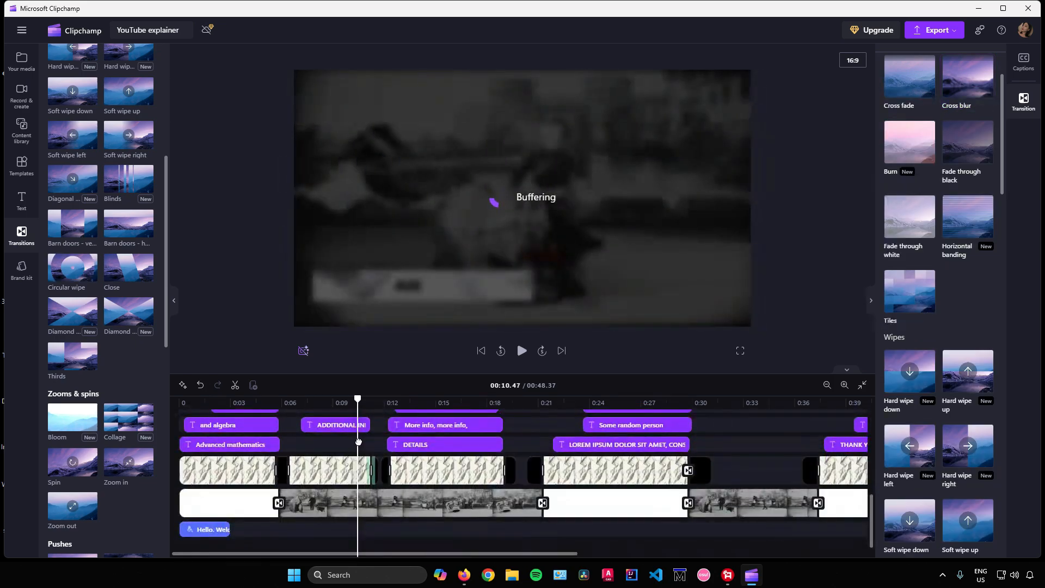
{"action": "left_click", "coordinate": [524, 352]}
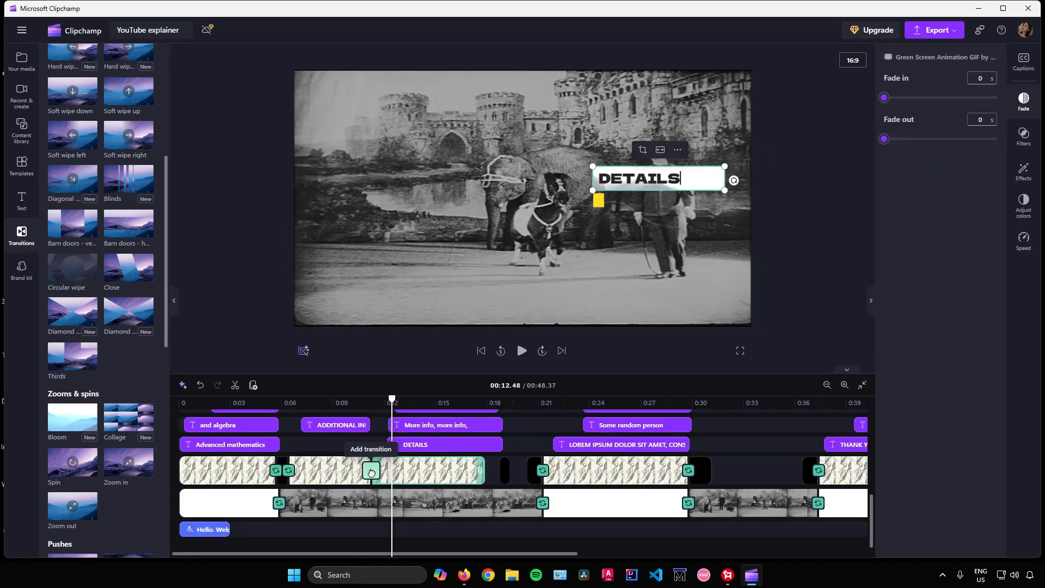
{"action": "left_click_drag", "start_coordinate": [371, 472], "coordinate": [371, 471]}
Play the video from about 0:10 to check the circular wipe.
{"action": "left_click_drag", "start_coordinate": [393, 401], "coordinate": [355, 401]}
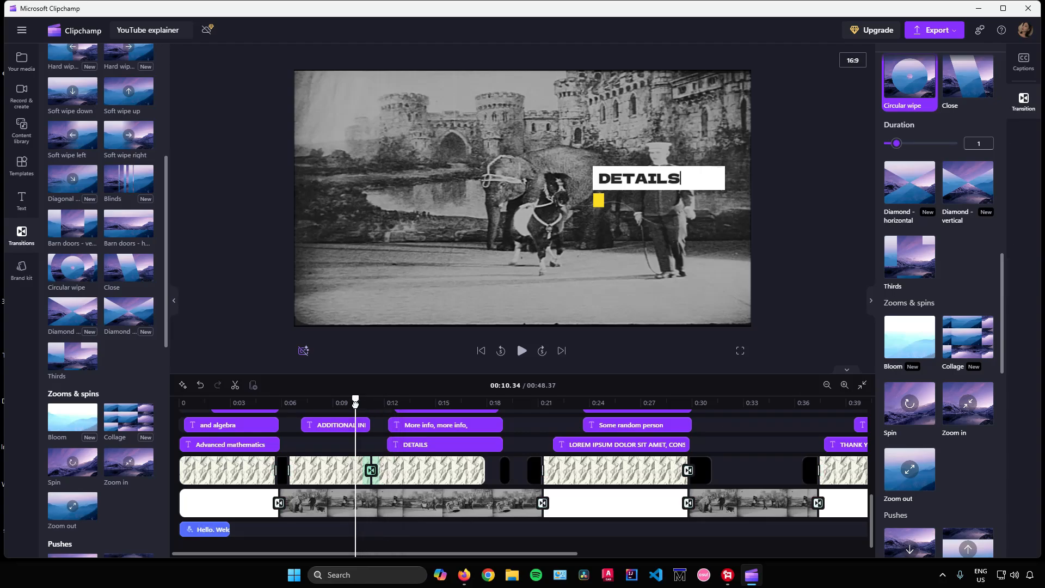
{"action": "left_click", "coordinate": [523, 351]}
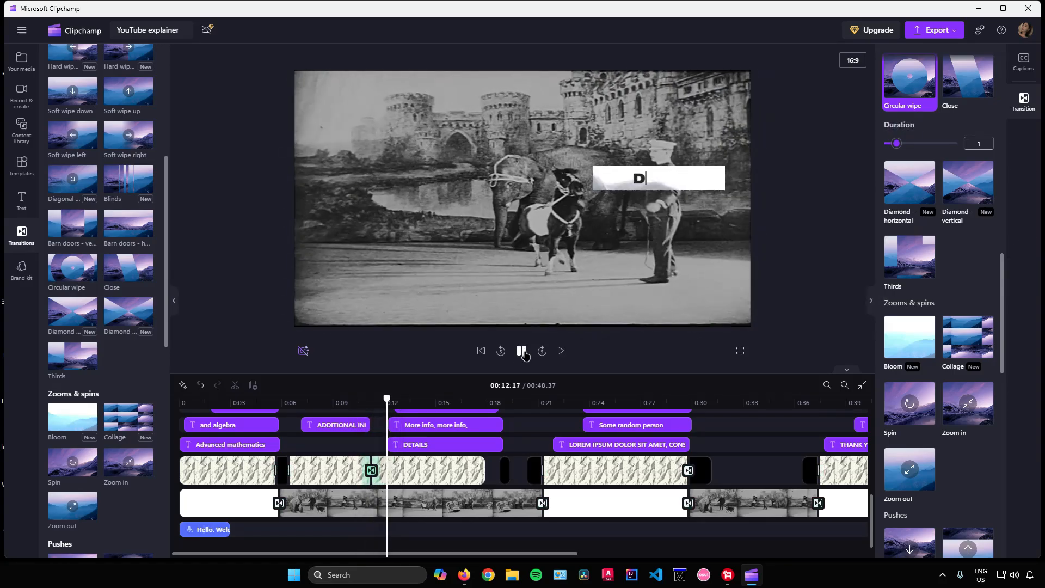
{"action": "key", "text": "space"}
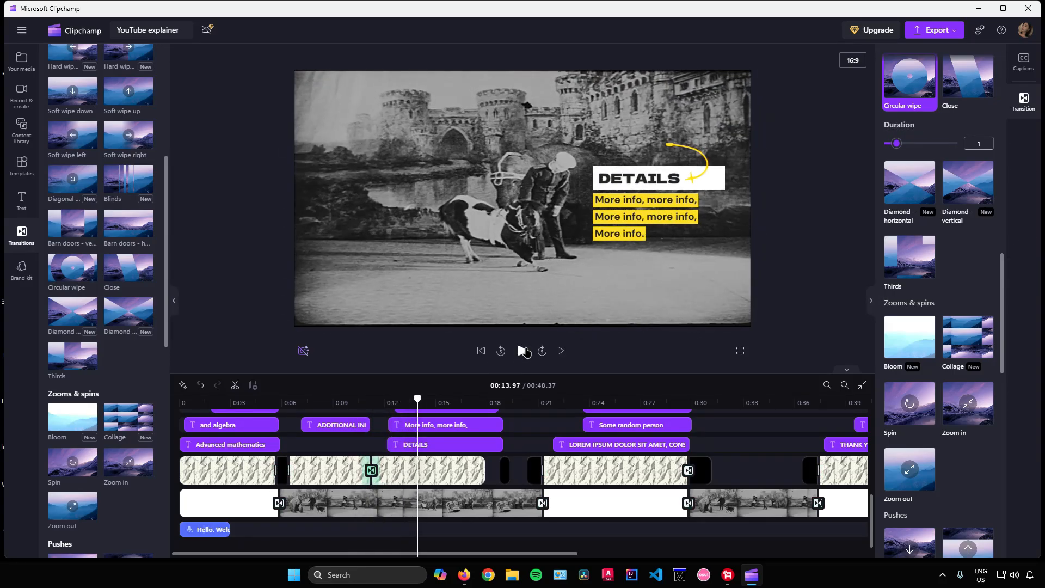
Examine the brand kit options, the project's media and the tracks on the timeline.
{"action": "left_click", "coordinate": [21, 268]}
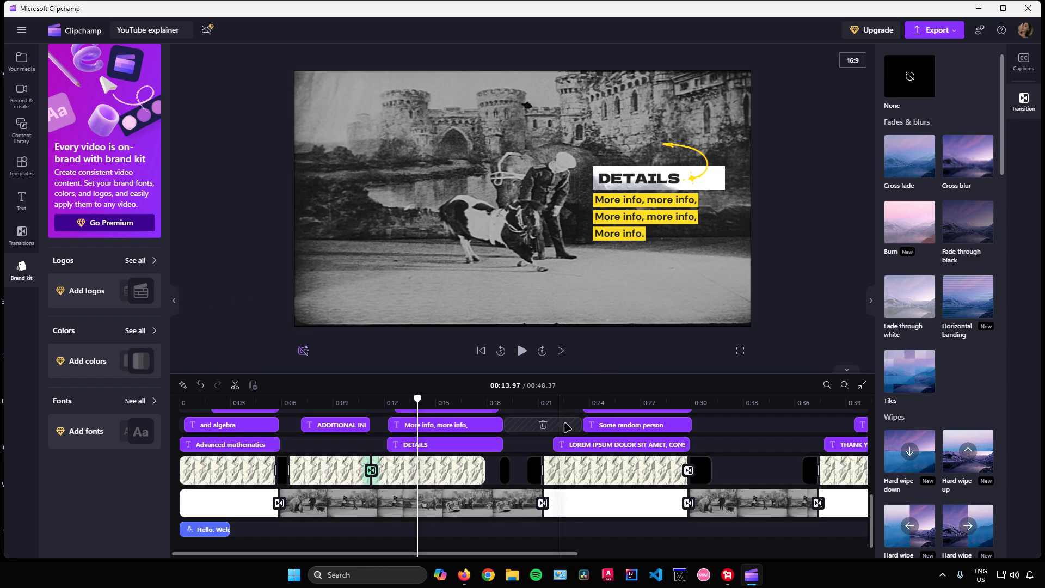
{"action": "scroll", "coordinate": [583, 458], "scroll_direction": "up", "scroll_amount": 3}
{"action": "scroll", "coordinate": [580, 457], "scroll_direction": "down", "scroll_amount": 3}
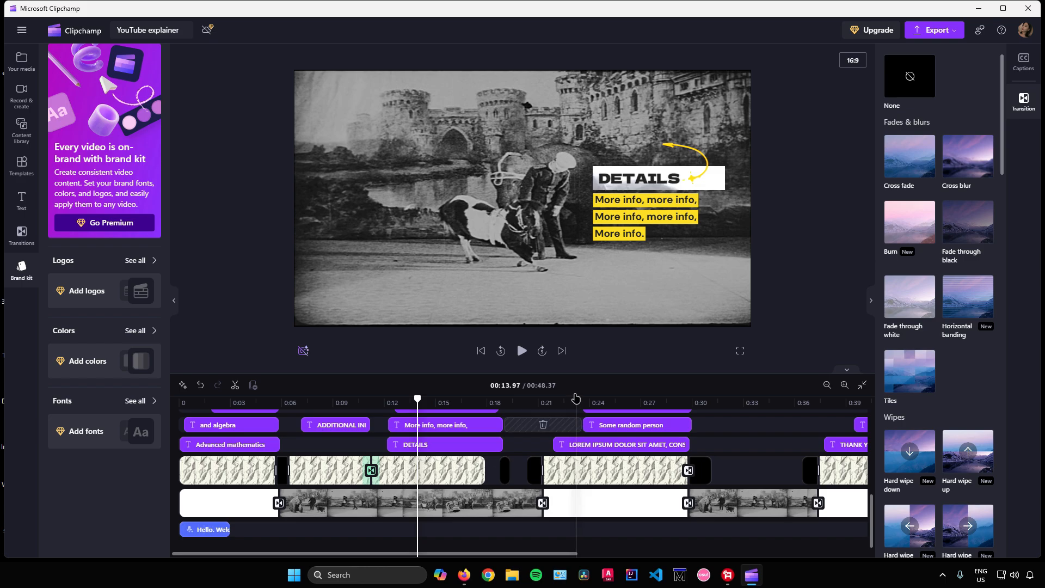
{"action": "left_click", "coordinate": [556, 283]}
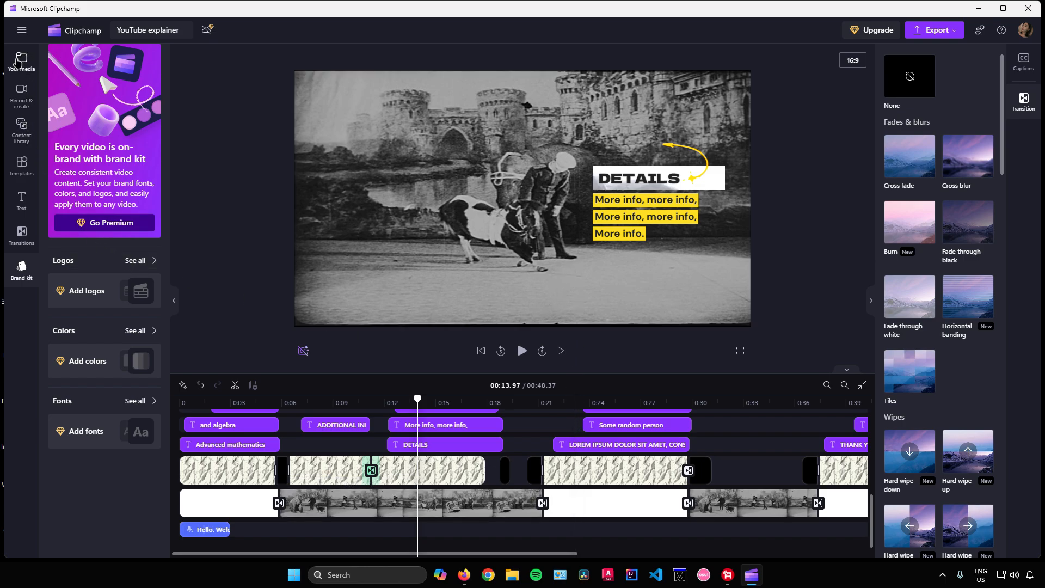
{"action": "left_click", "coordinate": [21, 58]}
{"action": "scroll", "coordinate": [433, 309], "scroll_direction": "up", "scroll_amount": 3}
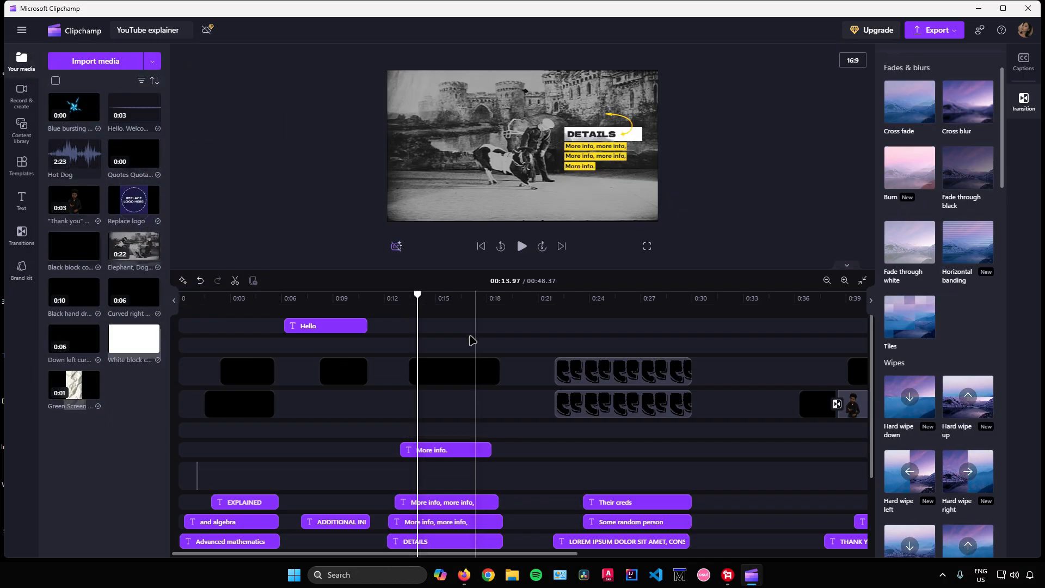
{"action": "scroll", "coordinate": [472, 341], "scroll_direction": "down", "scroll_amount": 3}
{"action": "scroll", "coordinate": [446, 322], "scroll_direction": "up", "scroll_amount": 3}
{"action": "left_click_drag", "start_coordinate": [415, 302], "coordinate": [241, 303]}
{"action": "scroll", "coordinate": [320, 343], "scroll_direction": "down", "scroll_amount": 3}
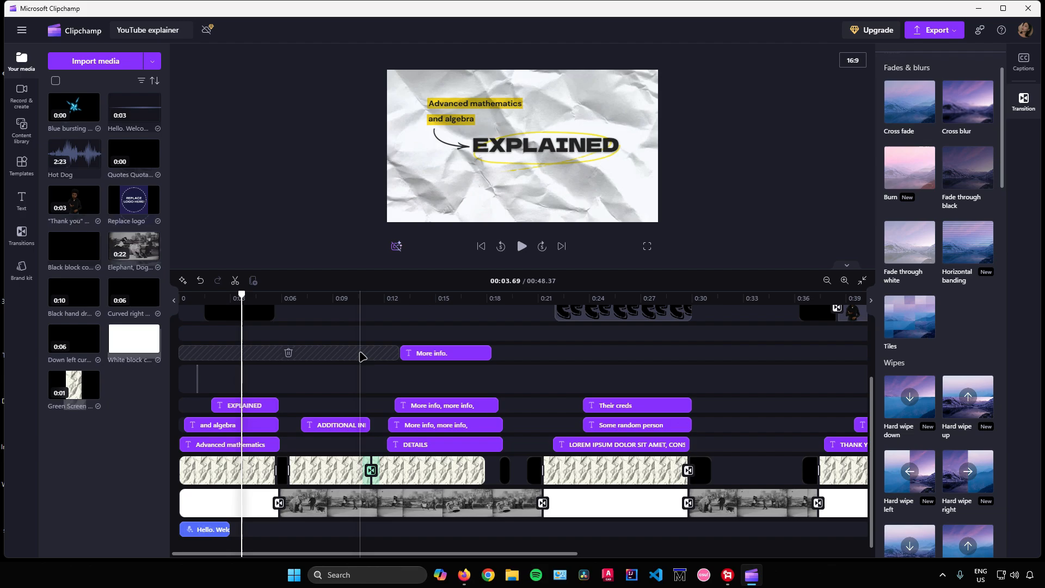
Split the first elephant video clip at about 0:19.8 and delete the short piece after the cut.
{"action": "left_click_drag", "start_coordinate": [240, 303], "coordinate": [525, 536]}
{"action": "scroll", "coordinate": [546, 408], "scroll_direction": "down", "scroll_amount": 2}
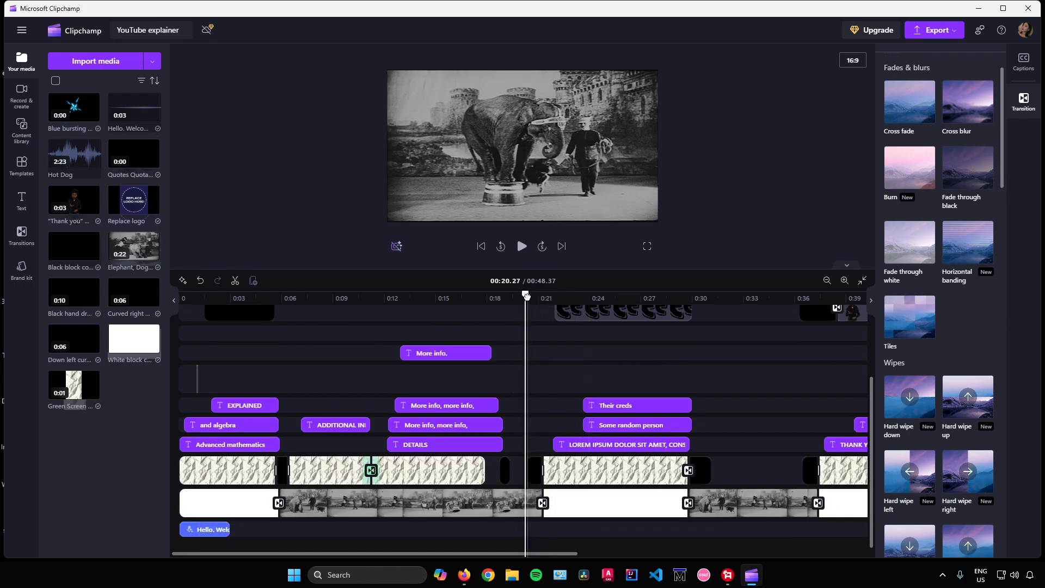
{"action": "left_click_drag", "start_coordinate": [526, 295], "coordinate": [517, 297]}
{"action": "left_click", "coordinate": [527, 502]}
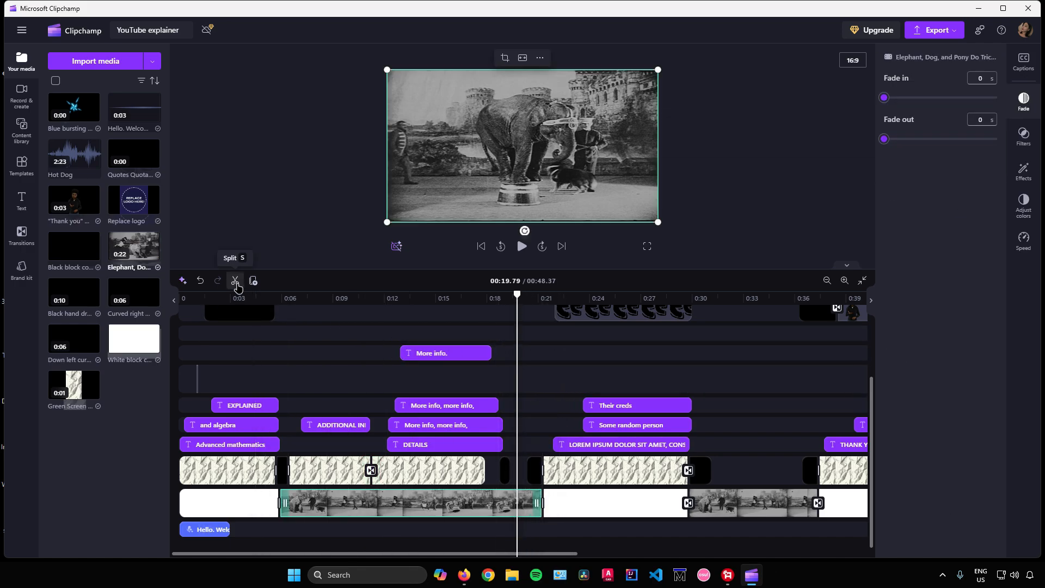
{"action": "left_click", "coordinate": [235, 281]}
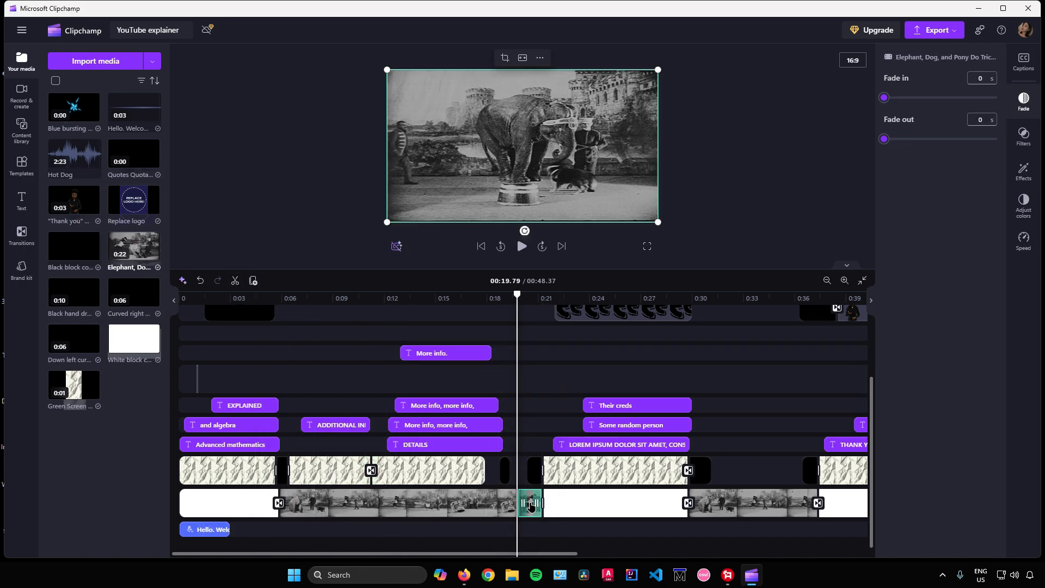
{"action": "mouse_move", "coordinate": [531, 507]}
{"action": "left_mouse_down"}
{"action": "mouse_move", "coordinate": [528, 396]}
{"action": "mouse_move", "coordinate": [550, 400]}
{"action": "mouse_move", "coordinate": [531, 502]}
{"action": "left_mouse_up"}
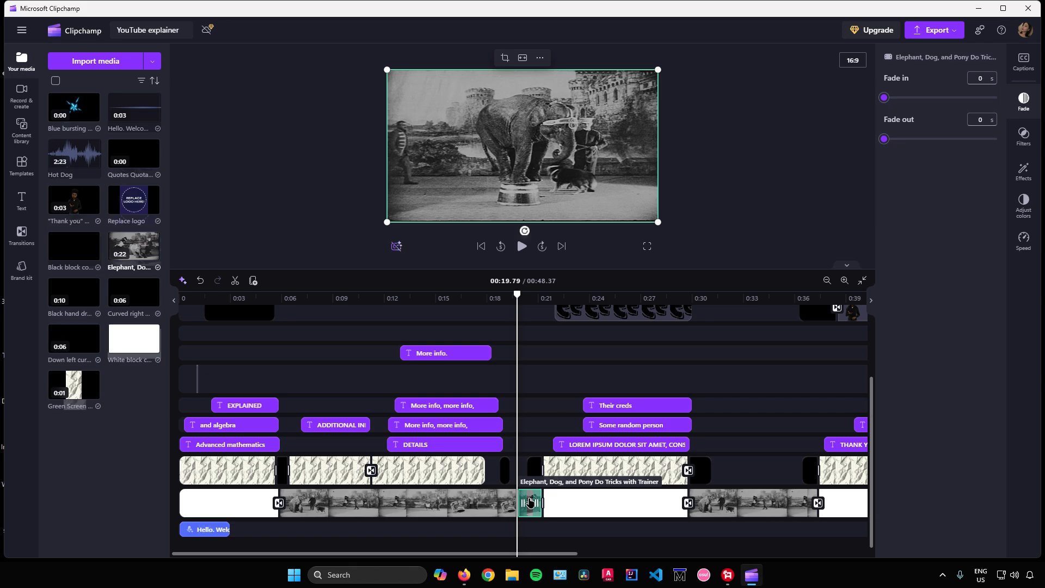
{"action": "key", "text": "Delete"}
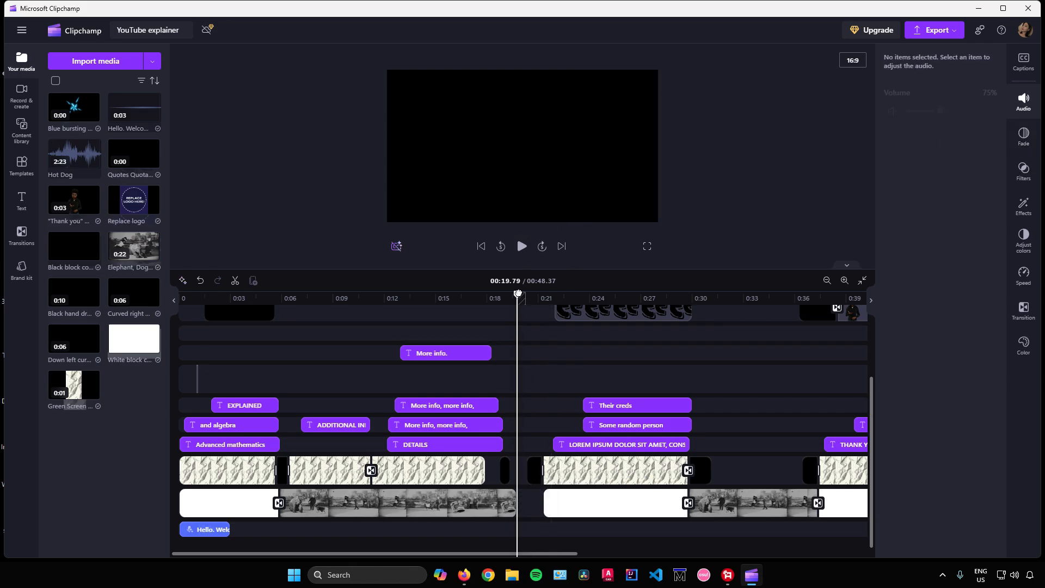
Select the shortened elephant clip at about 0:15 and examine its clip actions, captions and fade settings.
{"action": "left_click_drag", "start_coordinate": [518, 294], "coordinate": [441, 305]}
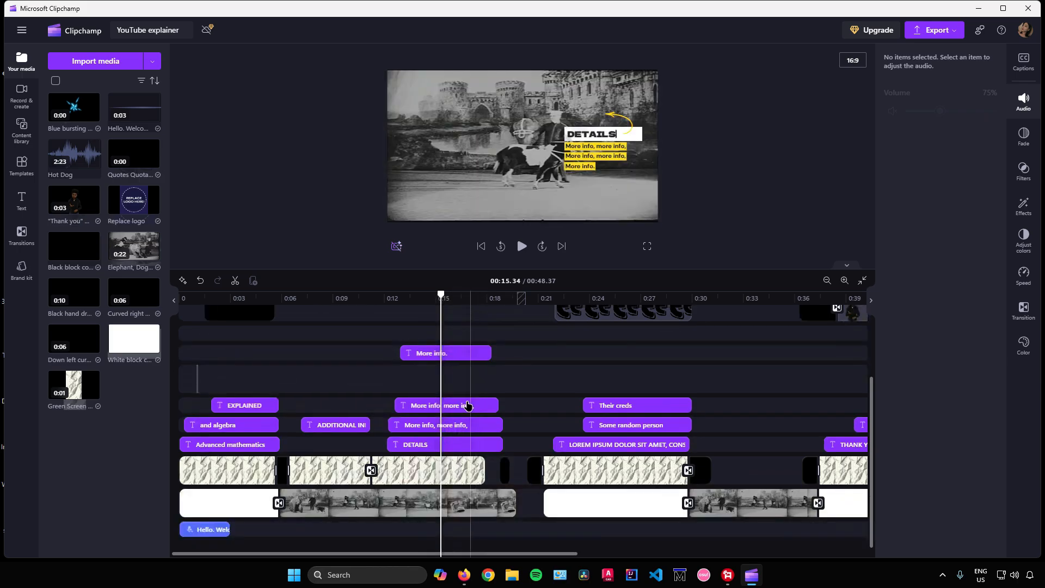
{"action": "left_click", "coordinate": [463, 502]}
{"action": "right_click", "coordinate": [463, 500]}
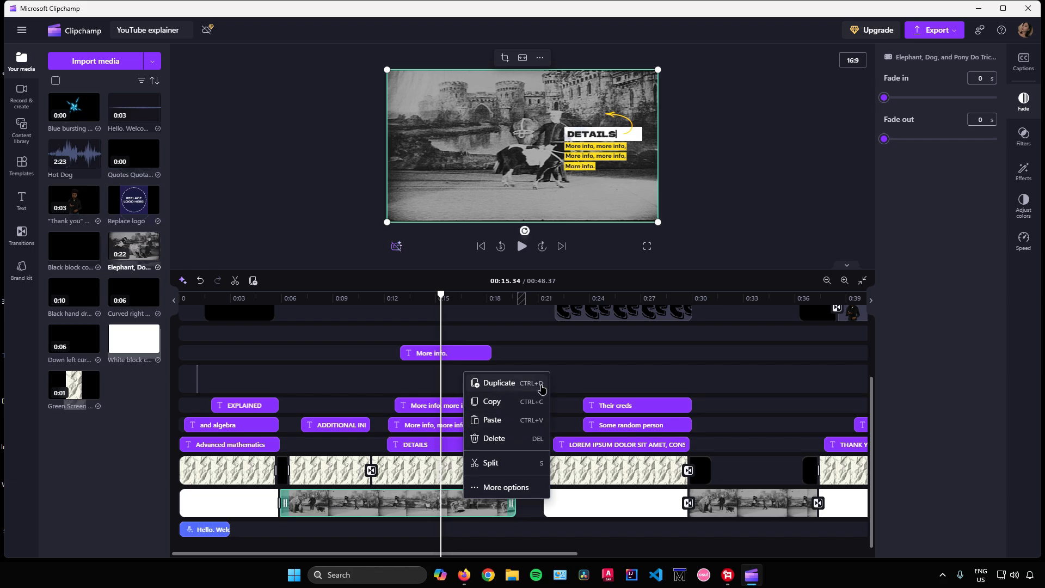
{"action": "left_click", "coordinate": [525, 488]}
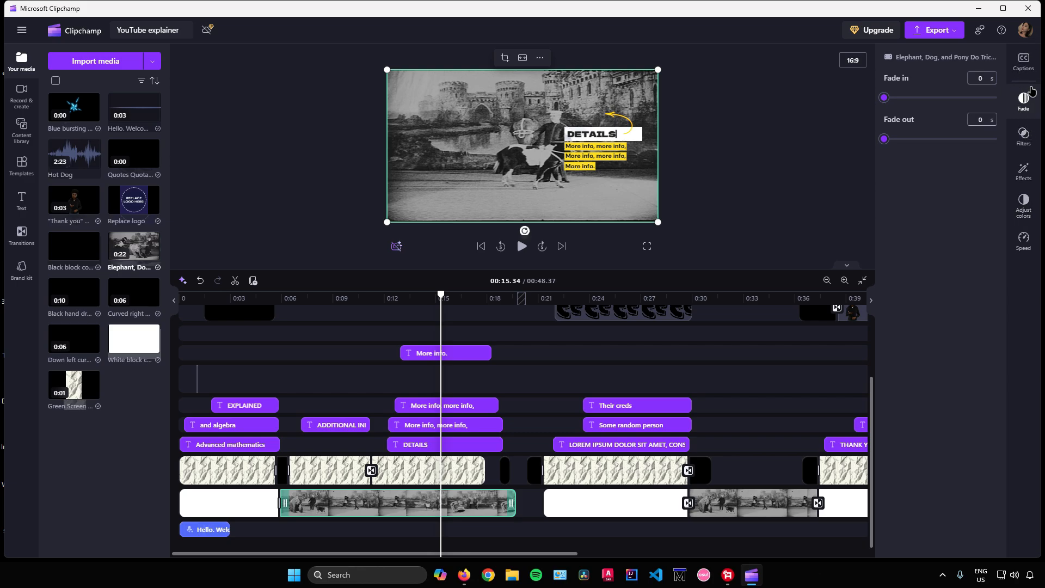
{"action": "left_click", "coordinate": [1024, 62]}
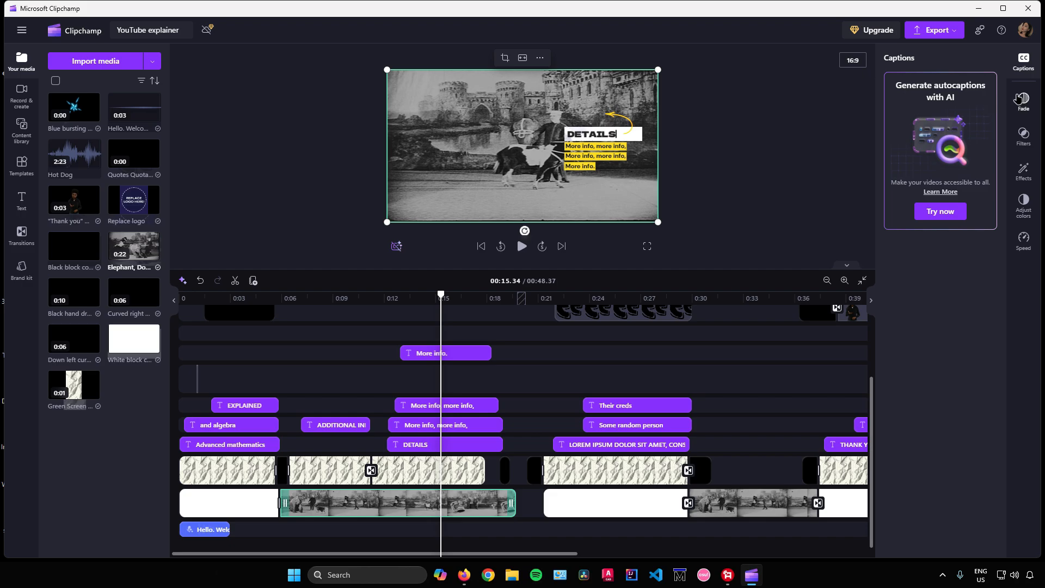
{"action": "left_click", "coordinate": [1023, 101]}
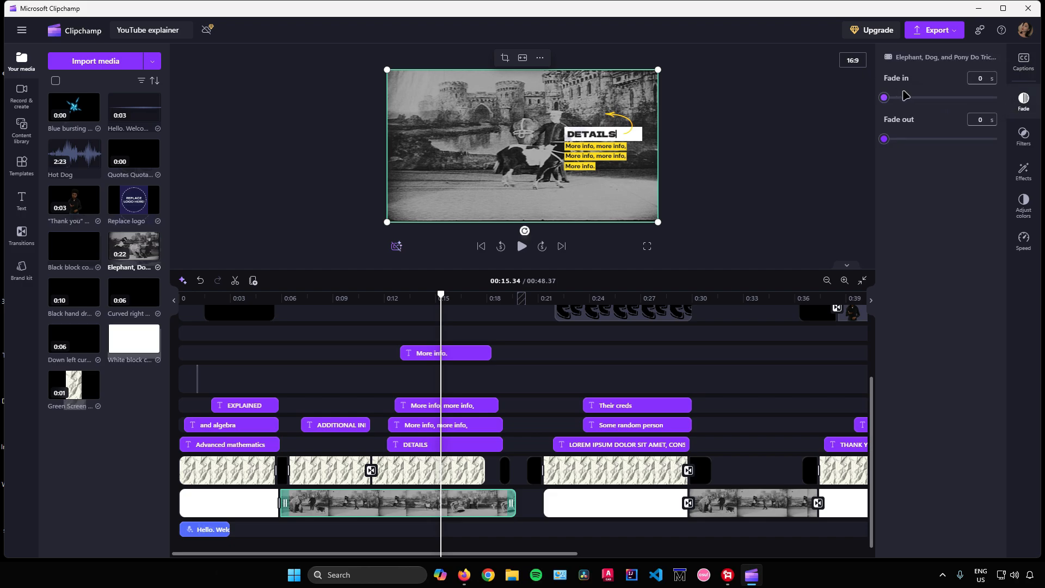
Apply the Winter filter to the selected elephant clip.
{"action": "left_click", "coordinate": [1021, 136]}
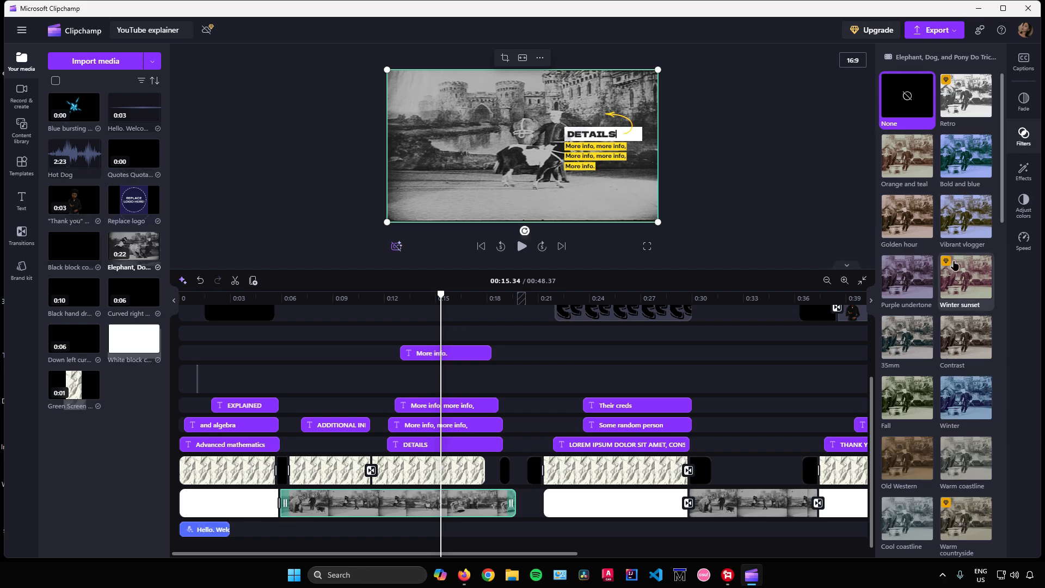
{"action": "scroll", "coordinate": [957, 264], "scroll_direction": "down", "scroll_amount": 4}
{"action": "left_click", "coordinate": [964, 188]}
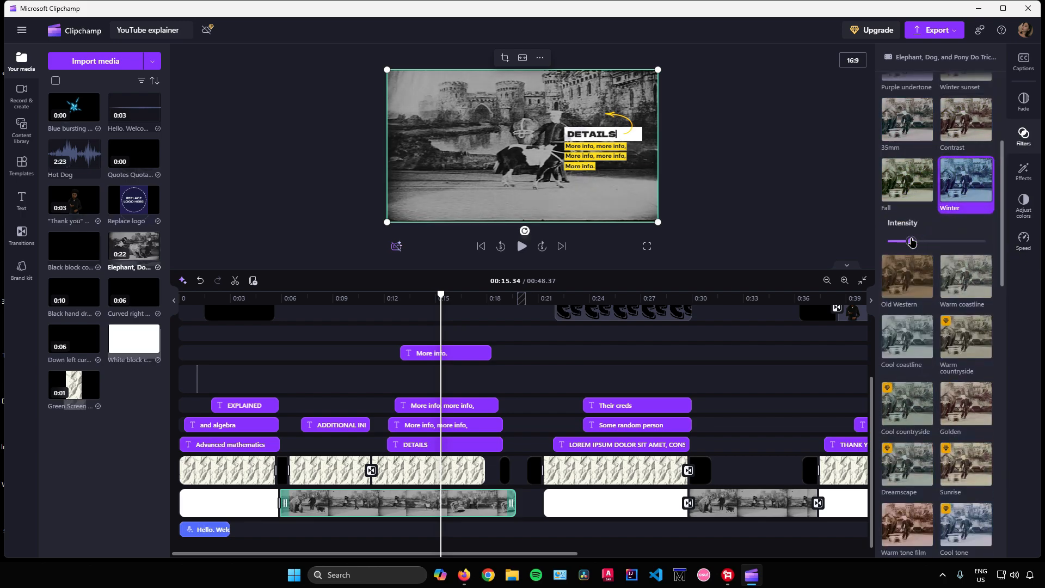
Apply the VHS effect to the elephant clip with Grain and Intensity both at maximum.
{"action": "left_click", "coordinate": [1023, 172]}
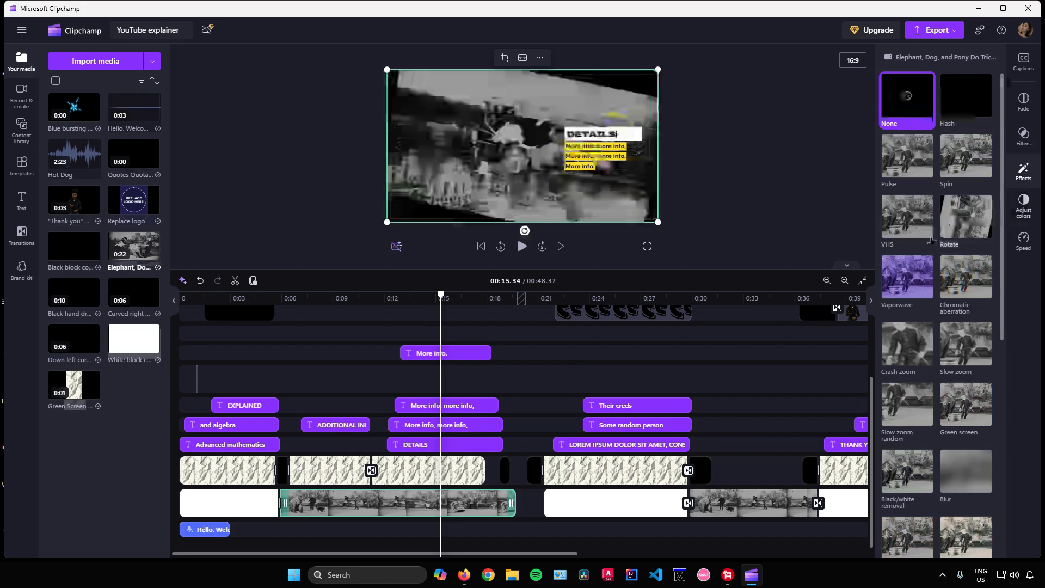
{"action": "left_click", "coordinate": [913, 225]}
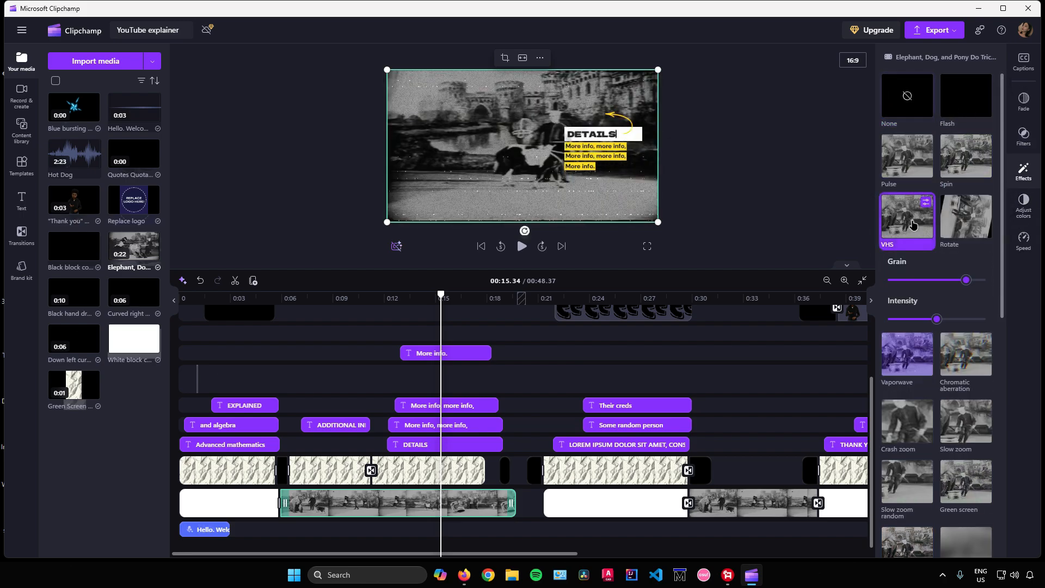
{"action": "mouse_move", "coordinate": [967, 279]}
{"action": "left_mouse_down"}
{"action": "mouse_move", "coordinate": [939, 281]}
{"action": "mouse_move", "coordinate": [986, 280]}
{"action": "left_mouse_up"}
{"action": "left_click_drag", "start_coordinate": [937, 319], "coordinate": [988, 320]}
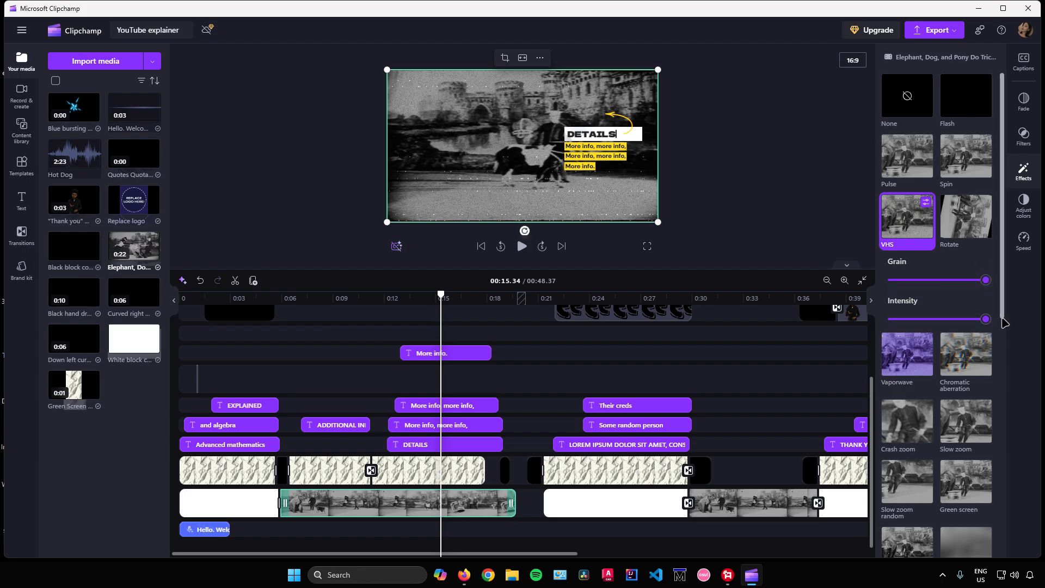
{"action": "scroll", "coordinate": [992, 322], "scroll_direction": "down", "scroll_amount": 3}
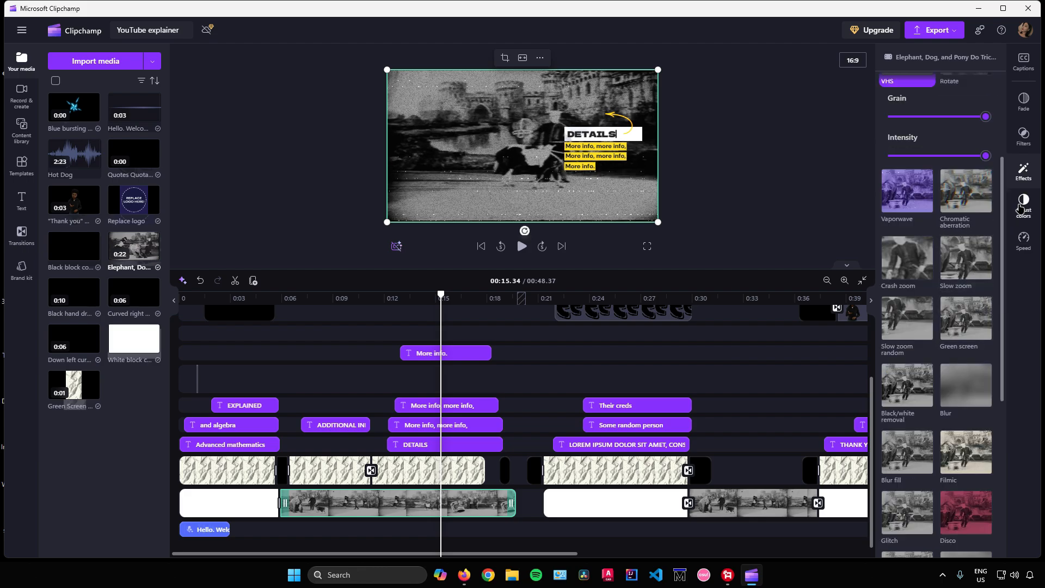
Adjust the elephant clip's colours: raise exposure strongly, lower contrast, add a little saturation and transparency, warm the temperature, and keep Normal blend mode.
{"action": "left_click", "coordinate": [1022, 207]}
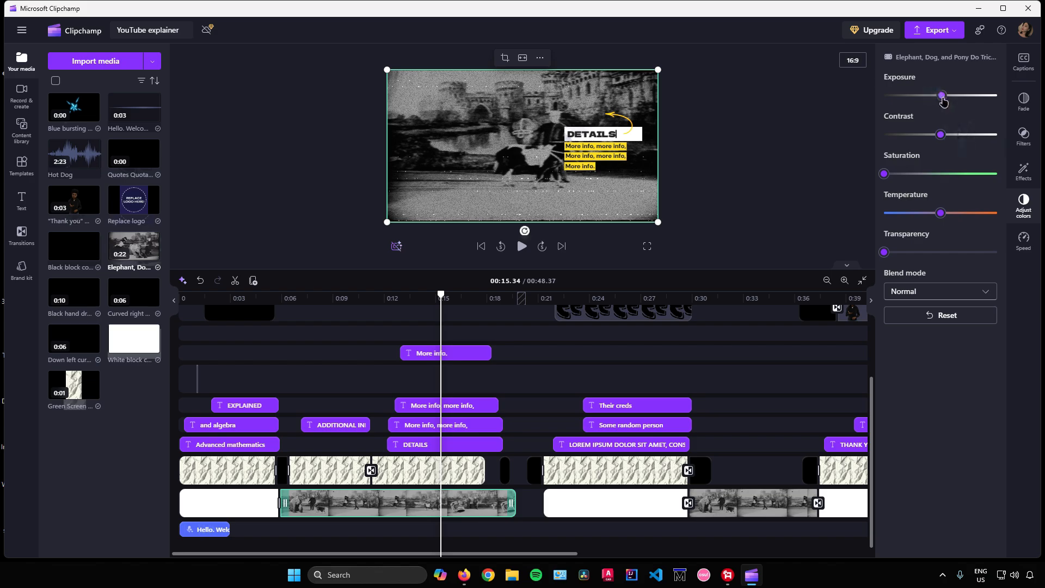
{"action": "left_click_drag", "start_coordinate": [942, 96], "coordinate": [986, 96]}
{"action": "left_click_drag", "start_coordinate": [941, 135], "coordinate": [917, 135]}
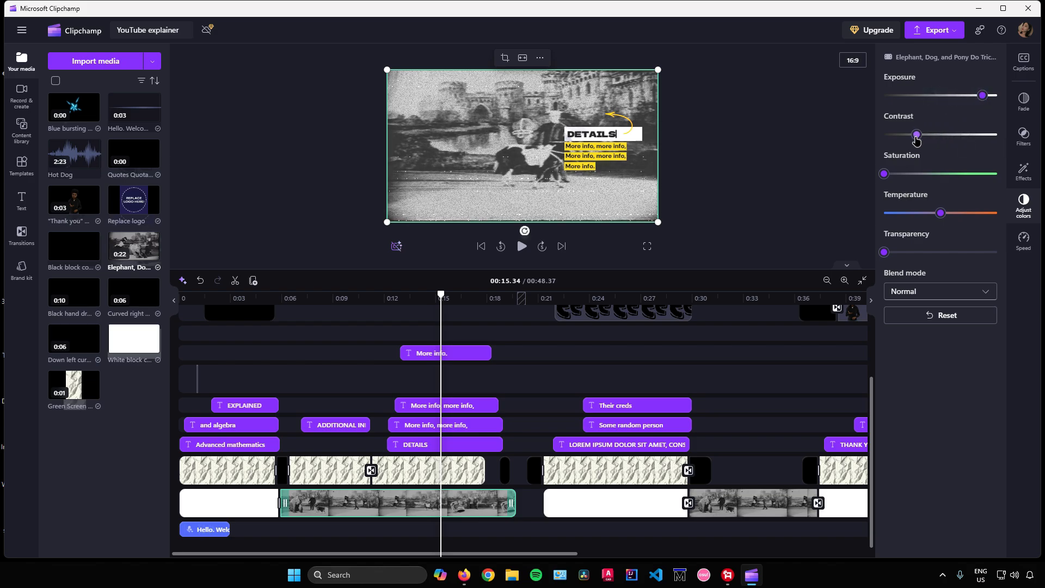
{"action": "left_click_drag", "start_coordinate": [917, 175], "coordinate": [907, 175]}
{"action": "left_click_drag", "start_coordinate": [940, 213], "coordinate": [971, 214]}
{"action": "left_click", "coordinate": [906, 252]}
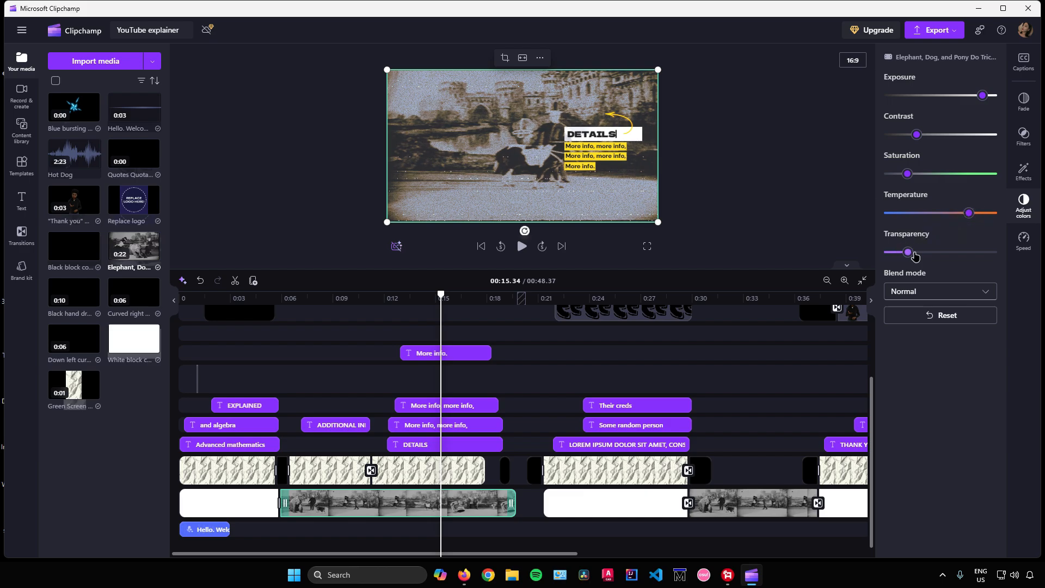
{"action": "left_click", "coordinate": [968, 292]}
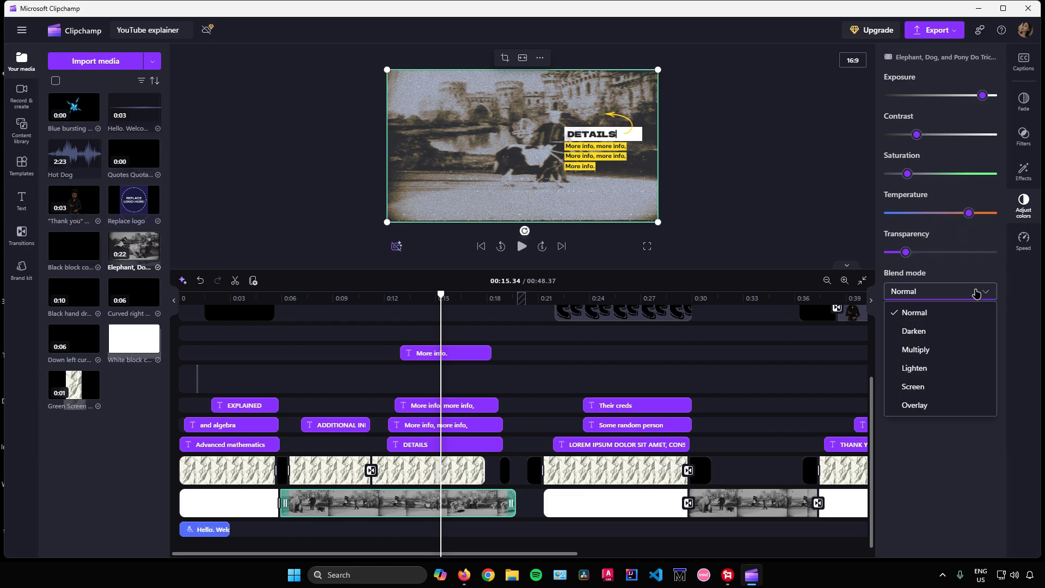
{"action": "left_click", "coordinate": [976, 294]}
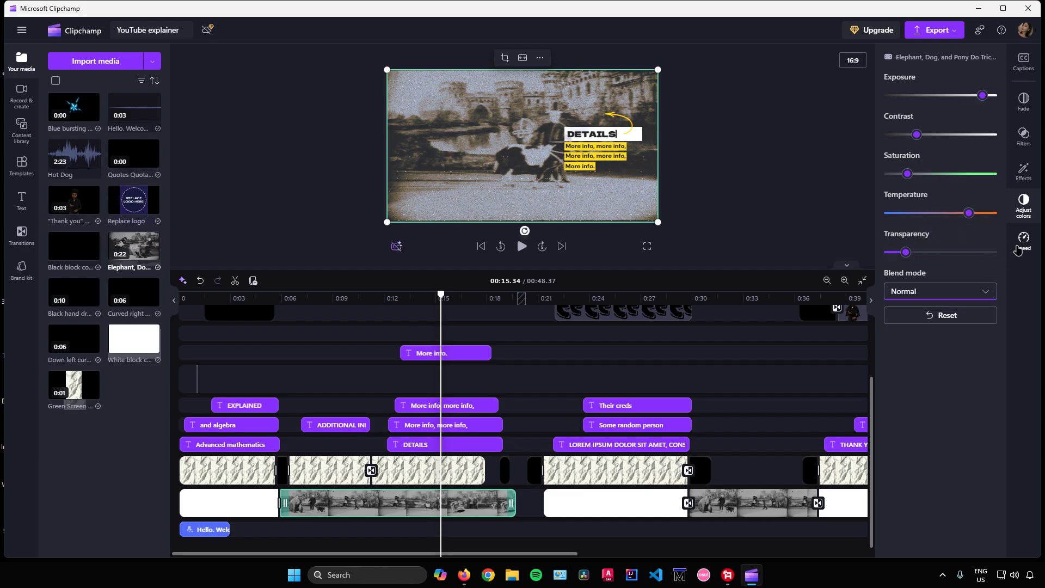
Try a playback speed of 0.1x on the elephant clip and deselect it.
{"action": "left_click", "coordinate": [1021, 248]}
{"action": "left_click_drag", "start_coordinate": [913, 101], "coordinate": [884, 106]}
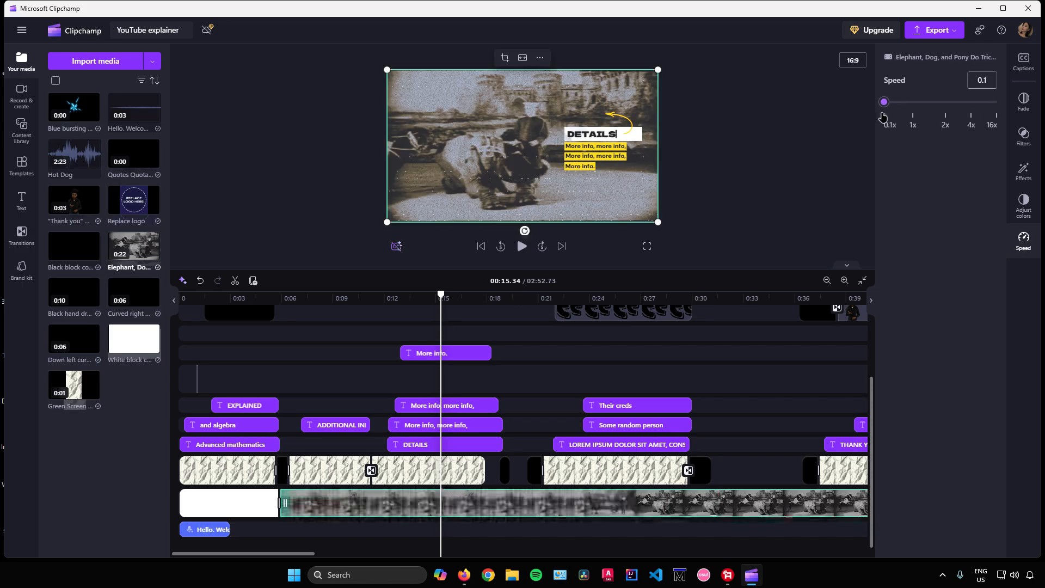
{"action": "left_click", "coordinate": [517, 390]}
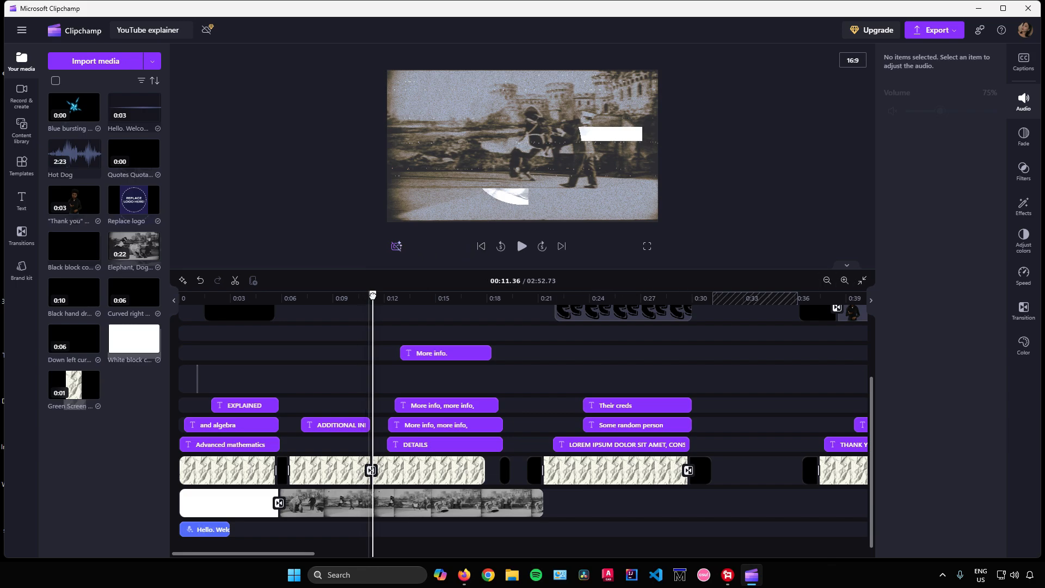
Check the AI suggestions option and move the playhead to about 0:04.
{"action": "left_click_drag", "start_coordinate": [373, 295], "coordinate": [238, 295]}
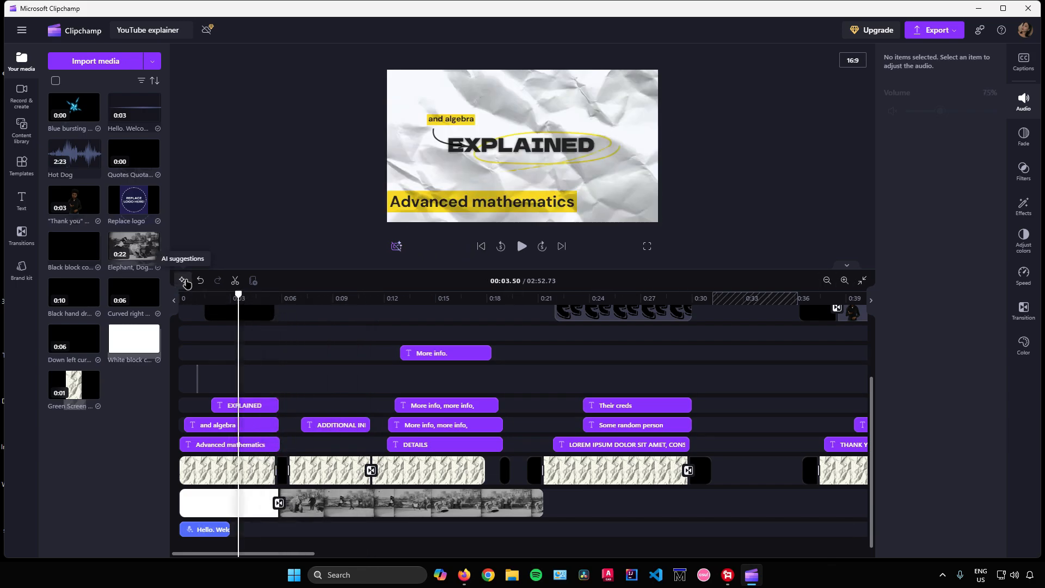
{"action": "left_click", "coordinate": [183, 281]}
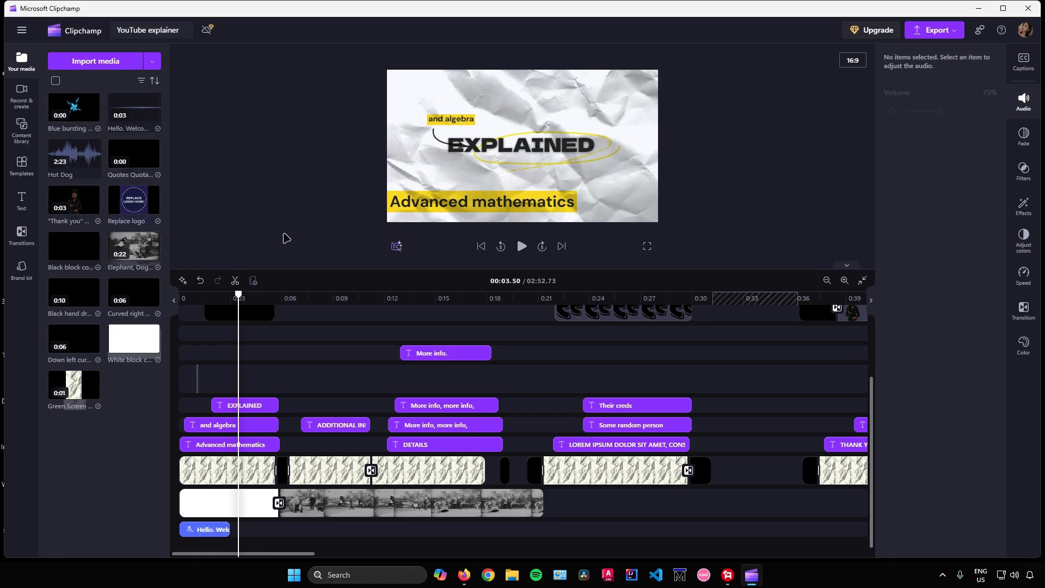
{"action": "left_click_drag", "start_coordinate": [238, 295], "coordinate": [253, 283]}
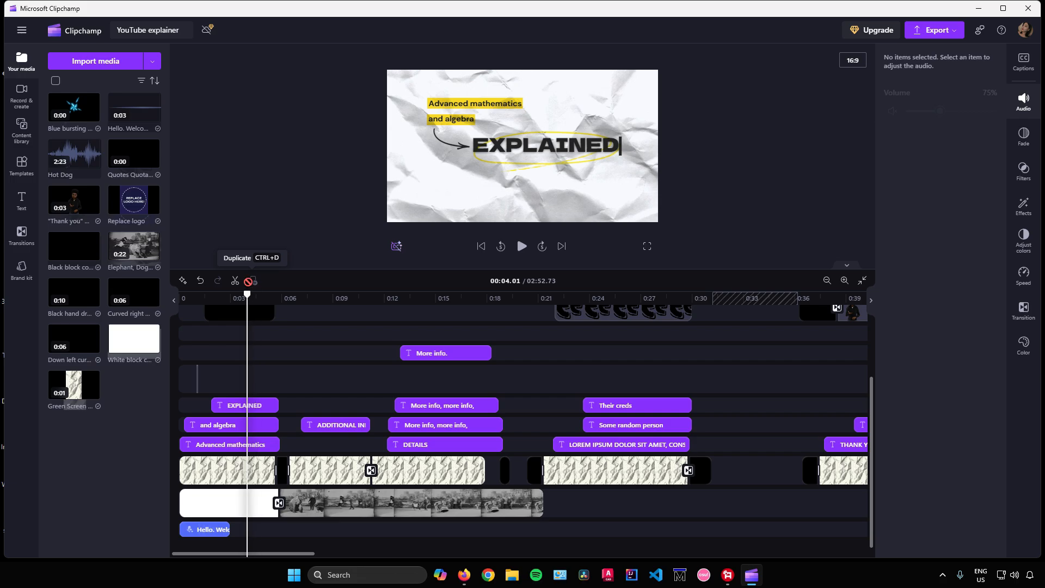
Examine the timeline at several zoom levels, fit the whole project to it, and look over all tracks.
{"action": "left_click", "coordinate": [828, 280]}
{"action": "left_click", "coordinate": [827, 280]}
{"action": "left_click", "coordinate": [844, 281]}
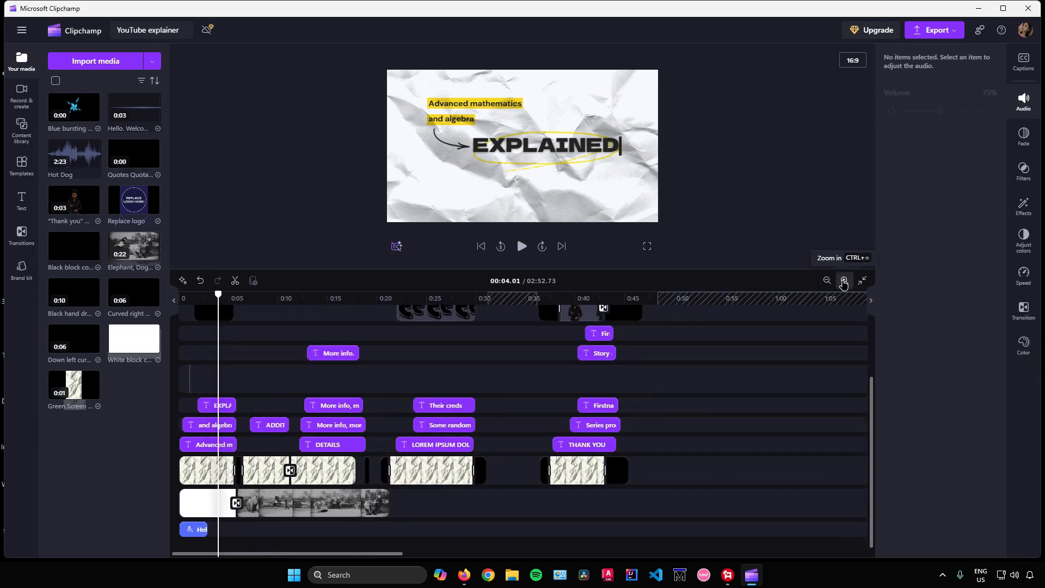
{"action": "left_click", "coordinate": [844, 280]}
{"action": "left_click", "coordinate": [844, 281]}
{"action": "left_click", "coordinate": [843, 281]}
{"action": "left_click", "coordinate": [844, 280]}
{"action": "left_click", "coordinate": [828, 281]}
{"action": "left_click", "coordinate": [827, 281]}
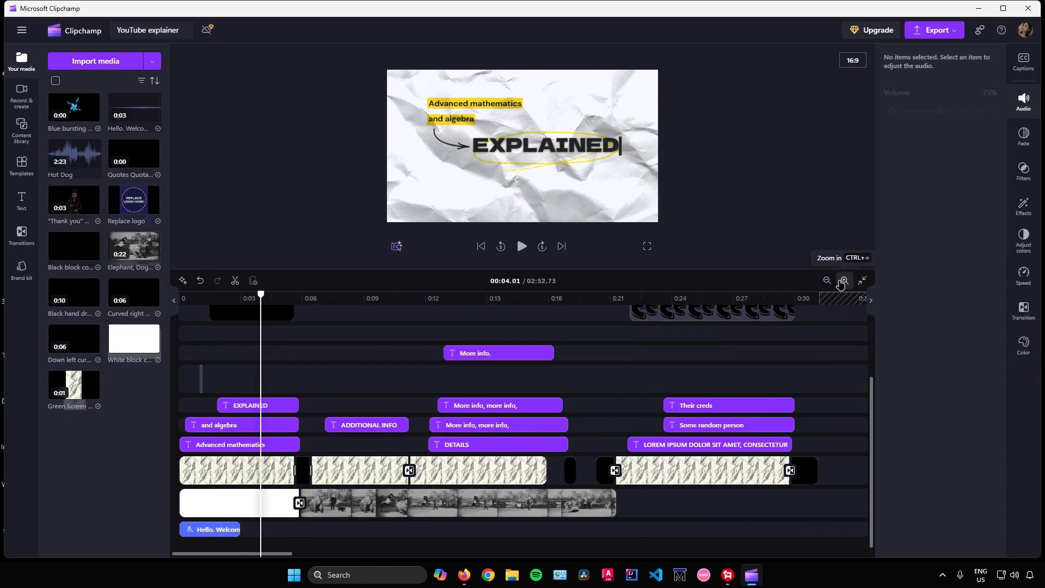
{"action": "left_click", "coordinate": [860, 280]}
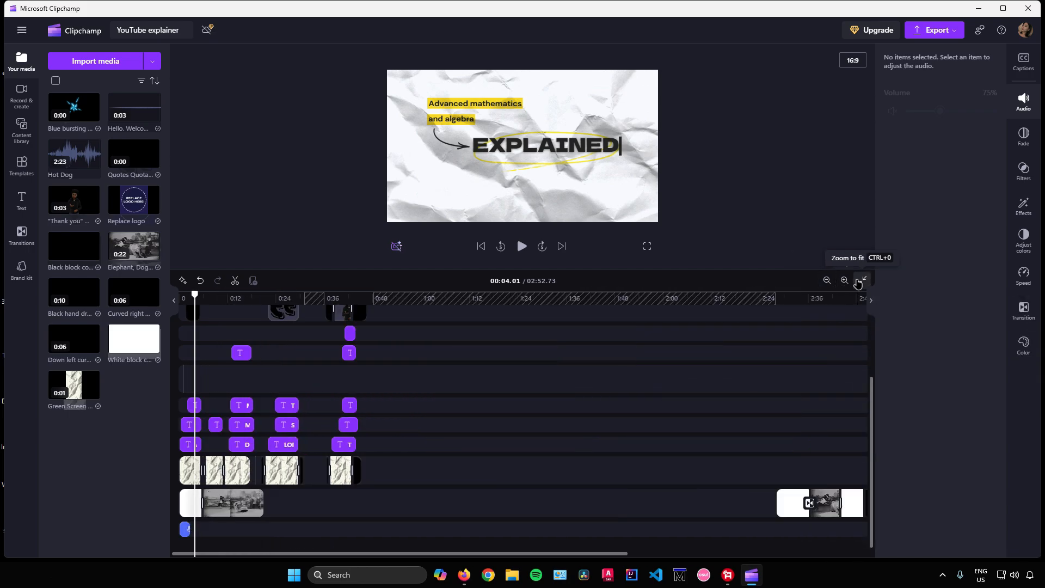
{"action": "scroll", "coordinate": [712, 362], "scroll_direction": "up", "scroll_amount": 3}
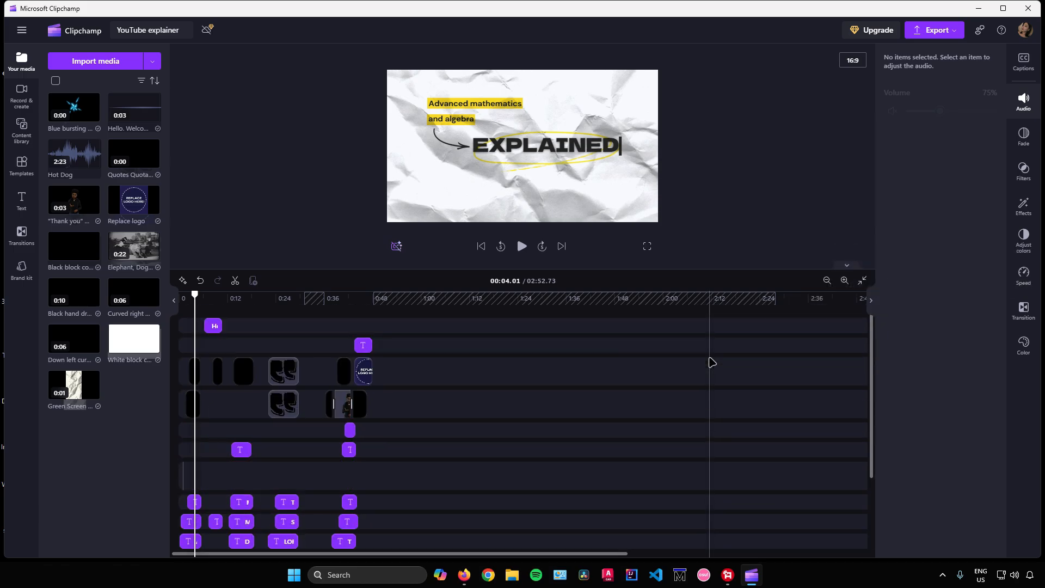
{"action": "scroll", "coordinate": [712, 362], "scroll_direction": "down", "scroll_amount": 3}
{"action": "scroll", "coordinate": [711, 361], "scroll_direction": "up", "scroll_amount": 3}
Preview the opening from the start, skip back and forward five seconds, and view the frame at 0:05 in full screen.
{"action": "left_click", "coordinate": [481, 247]}
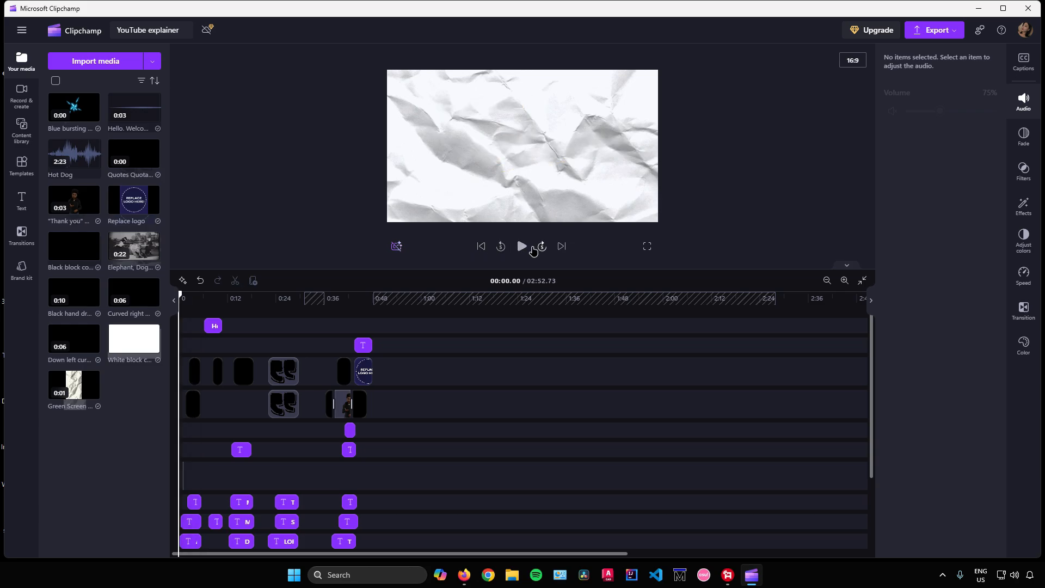
{"action": "left_click", "coordinate": [521, 247]}
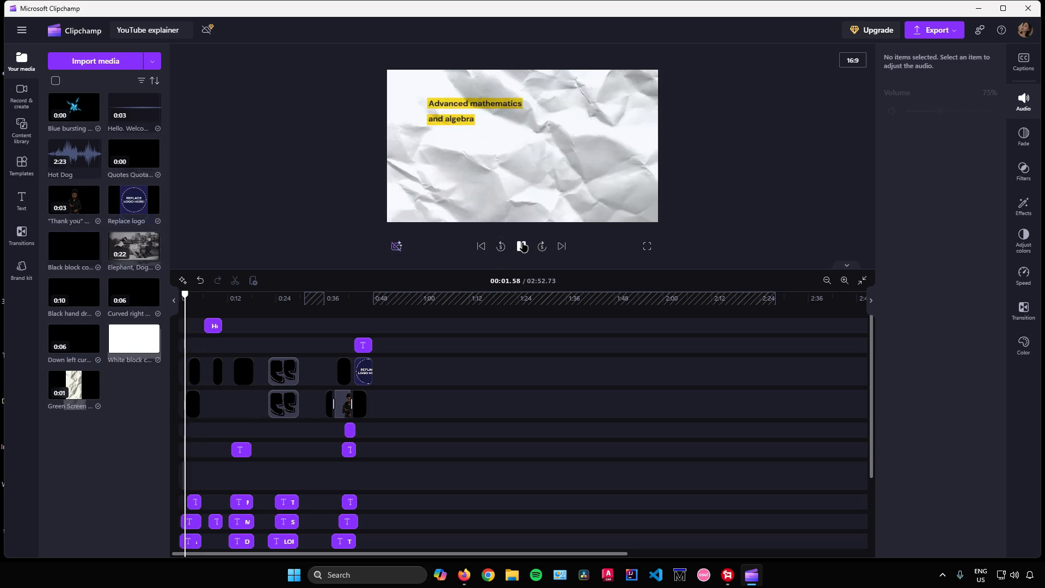
{"action": "left_click", "coordinate": [522, 247]}
{"action": "left_click", "coordinate": [500, 246]}
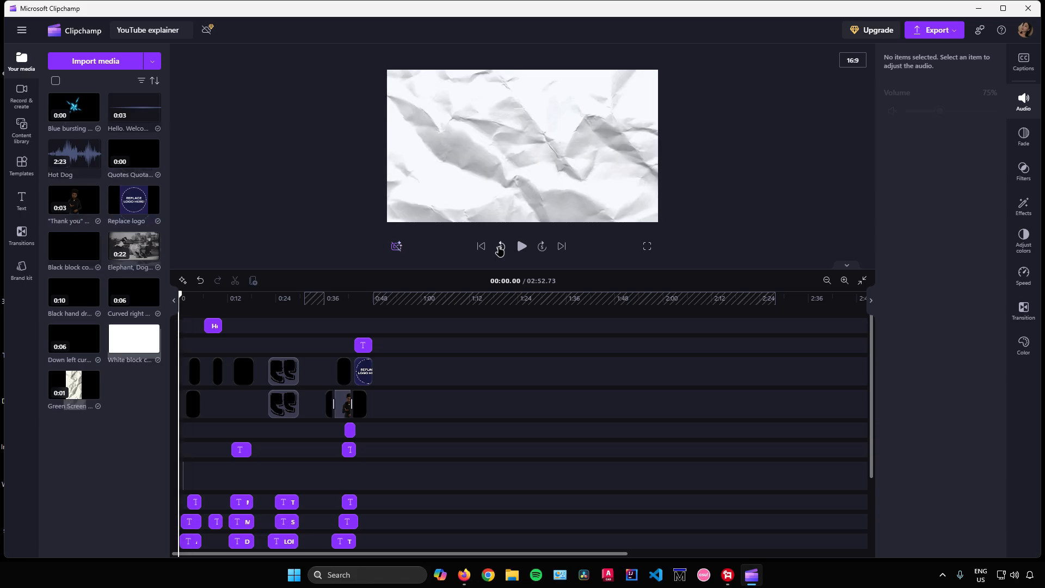
{"action": "left_click", "coordinate": [542, 247]}
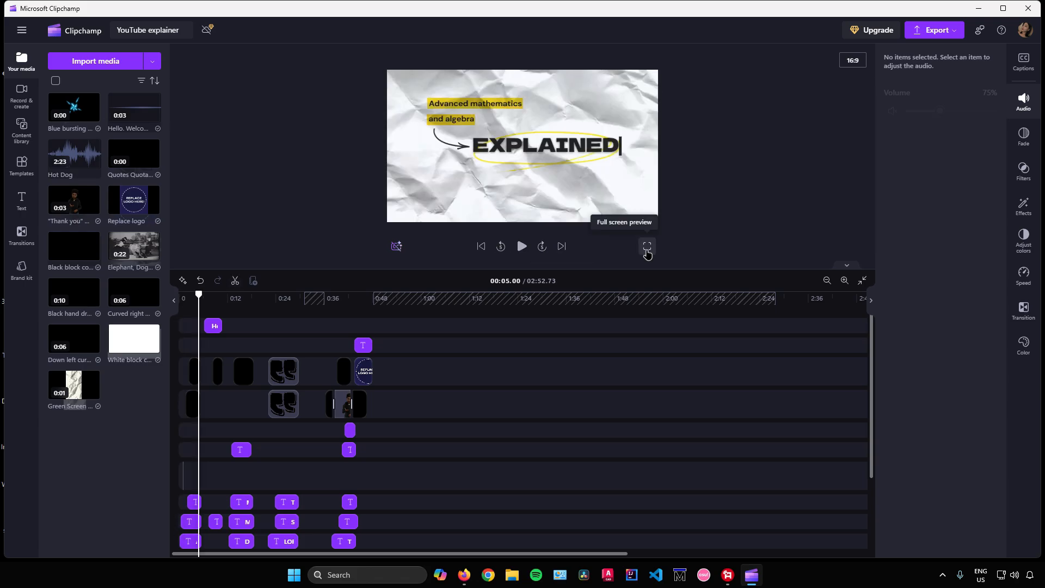
{"action": "left_click", "coordinate": [647, 247]}
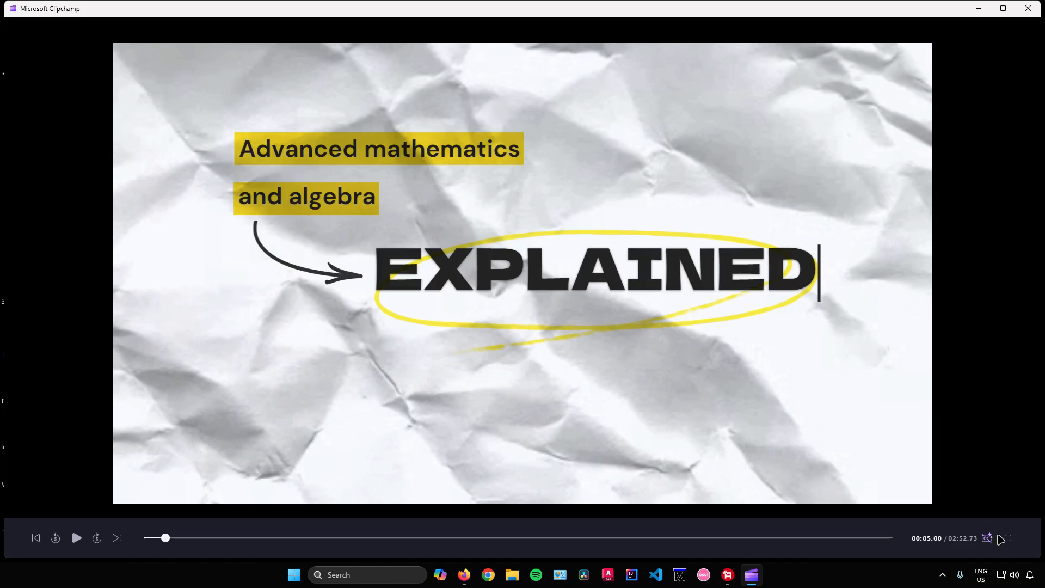
{"action": "left_click", "coordinate": [1008, 538]}
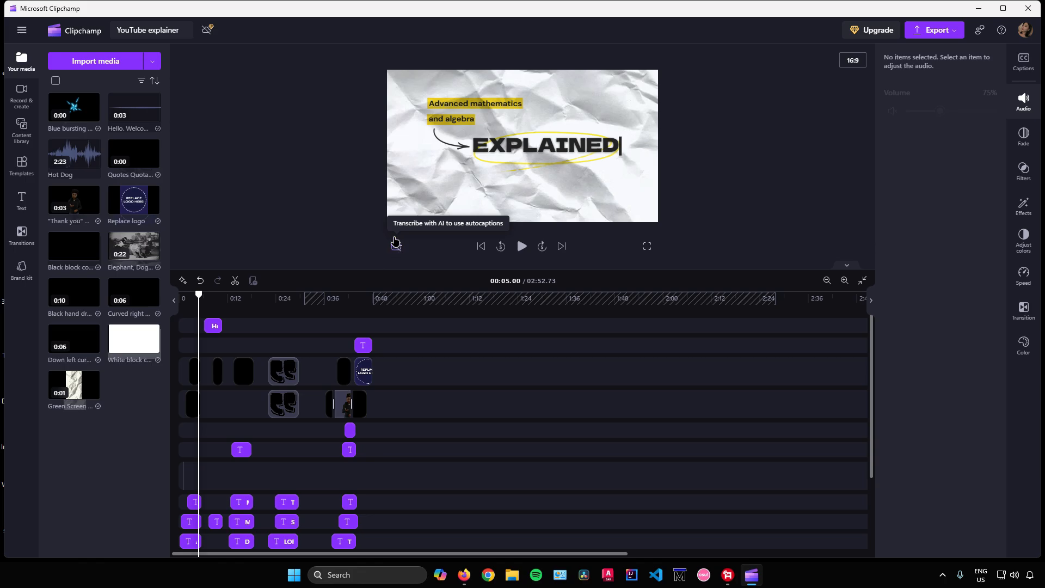
Examine the available aspect ratios, from 9:16 and 1:1 to 21:9, and keep the video at 16:9.
{"action": "left_click", "coordinate": [851, 61]}
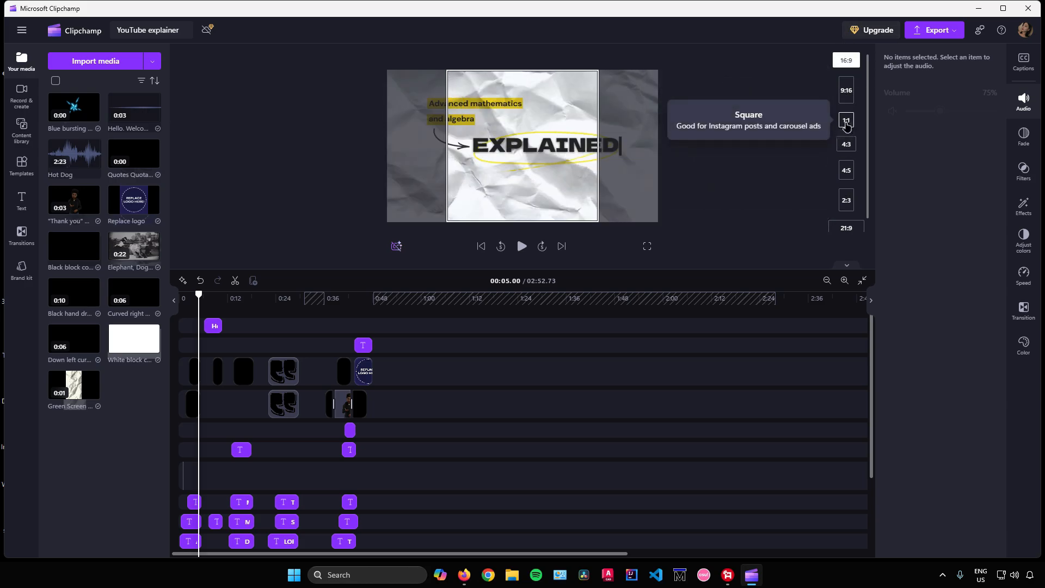
{"action": "scroll", "coordinate": [850, 167], "scroll_direction": "down", "scroll_amount": 1}
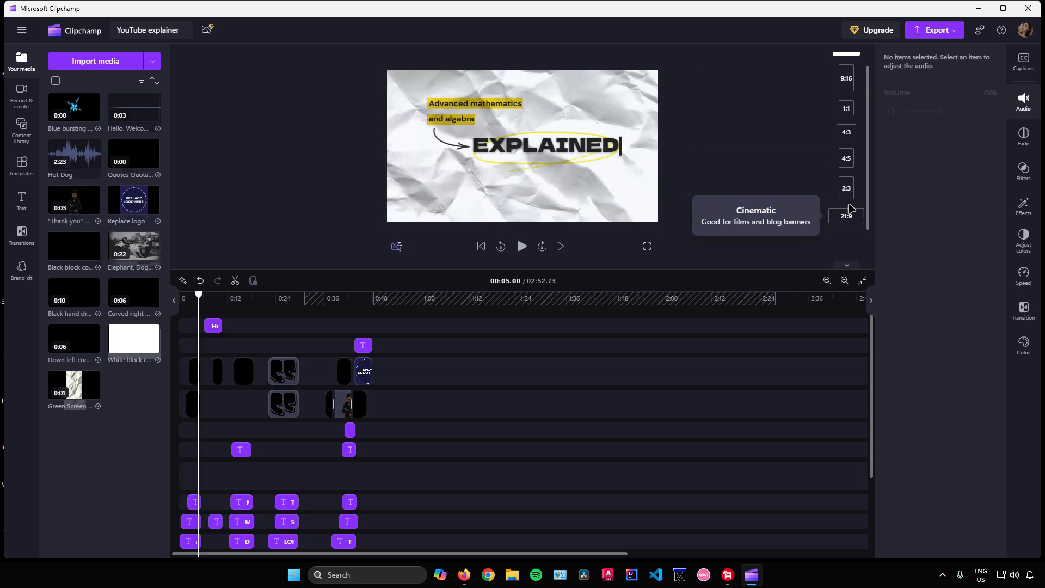
{"action": "scroll", "coordinate": [847, 90], "scroll_direction": "up", "scroll_amount": 1}
{"action": "left_click", "coordinate": [846, 101]}
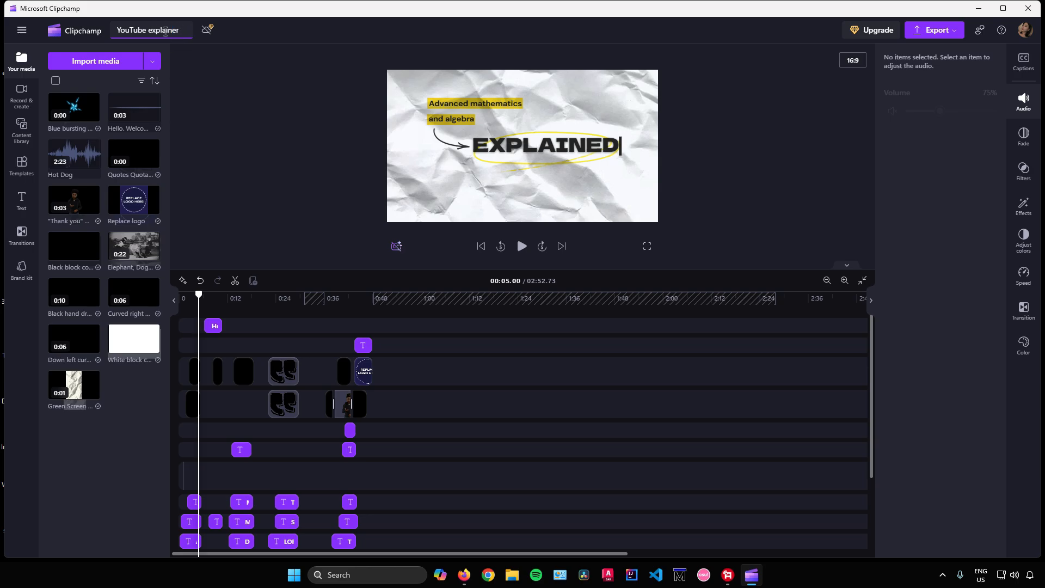
Rename the project as Youtube Sample.
{"action": "left_click", "coordinate": [120, 24]}
{"action": "left_click_drag", "start_coordinate": [180, 30], "coordinate": [117, 30]}
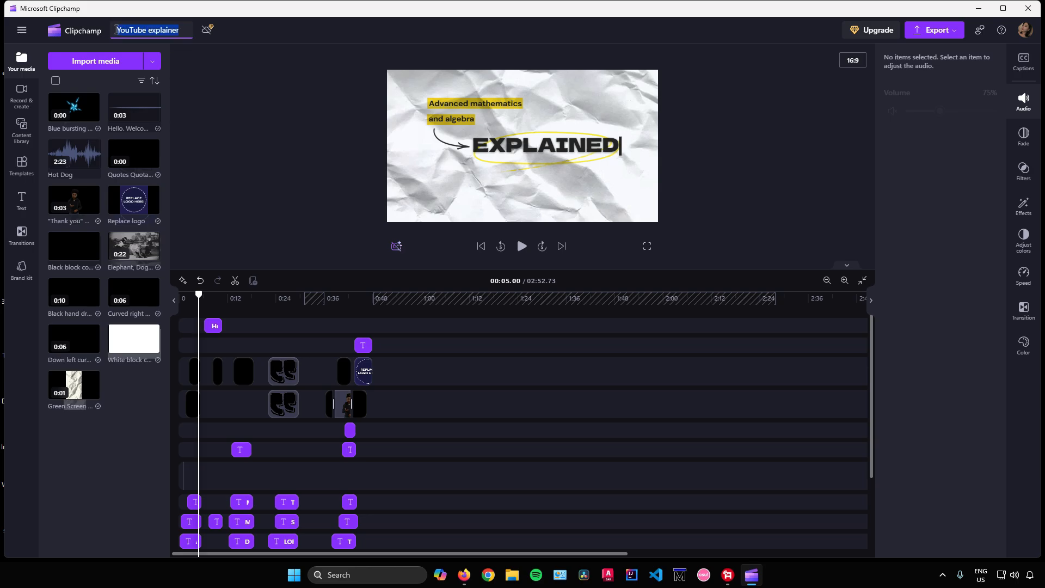
{"action": "key", "text": "BackSpace"}
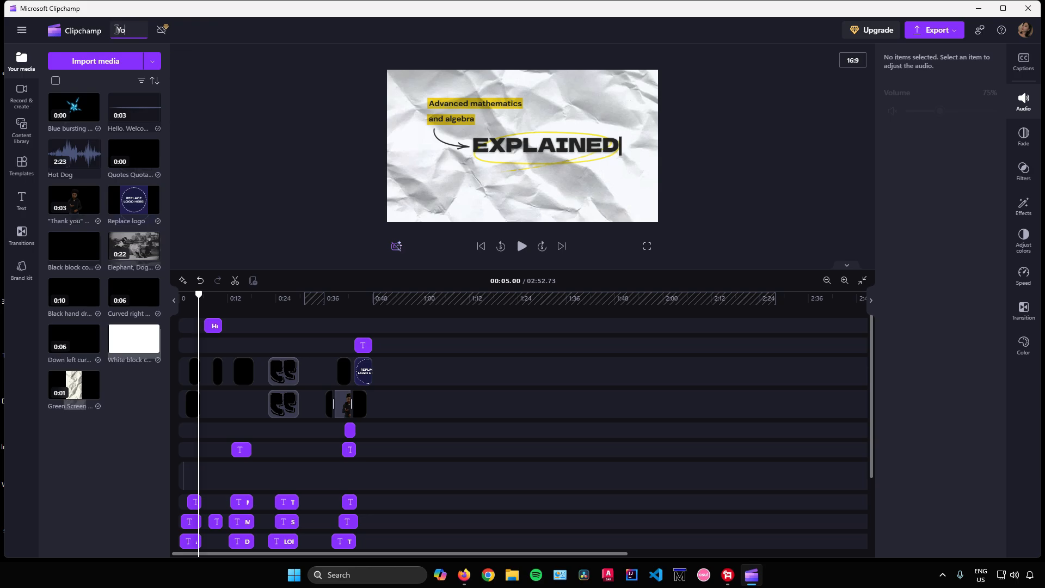
{"action": "type", "text": "Youtube Sample"}
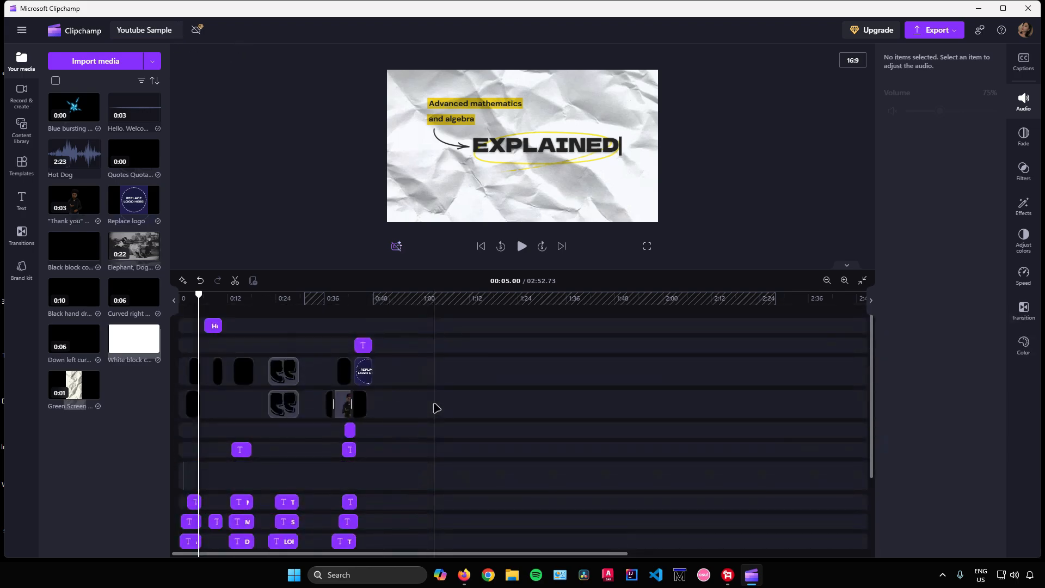
Export the video at 1080p, continuing without fixing the visual gaps.
{"action": "left_click_drag", "start_coordinate": [200, 294], "coordinate": [203, 326]}
{"action": "scroll", "coordinate": [490, 393], "scroll_direction": "down", "scroll_amount": 3}
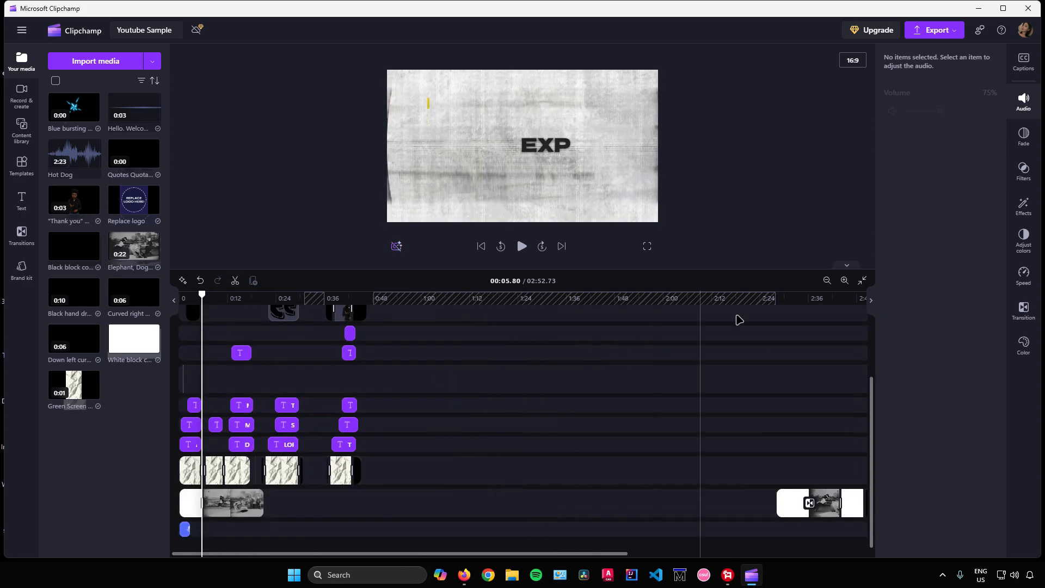
{"action": "left_click", "coordinate": [946, 31]}
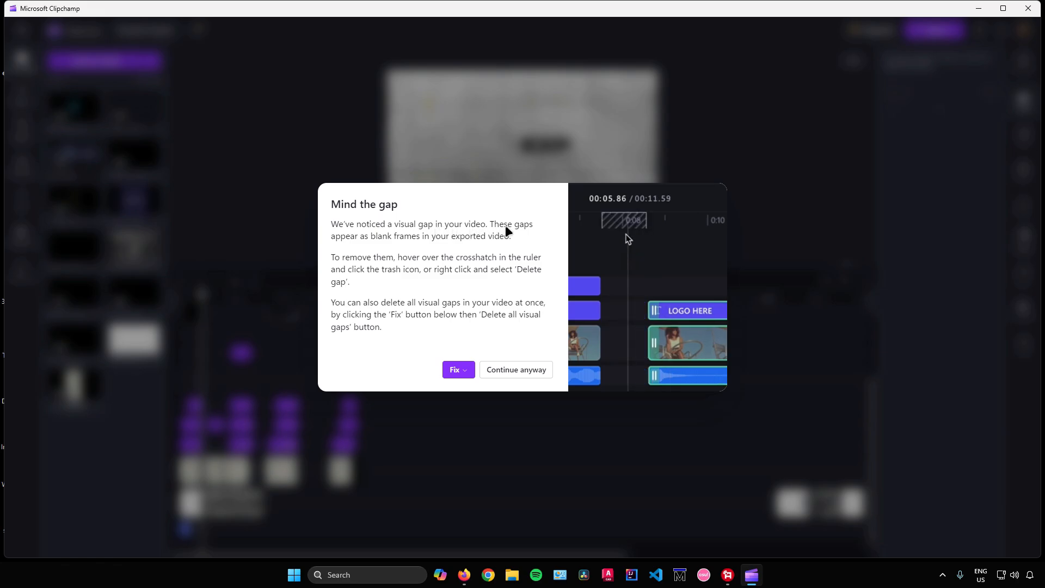
{"action": "left_click", "coordinate": [515, 369]}
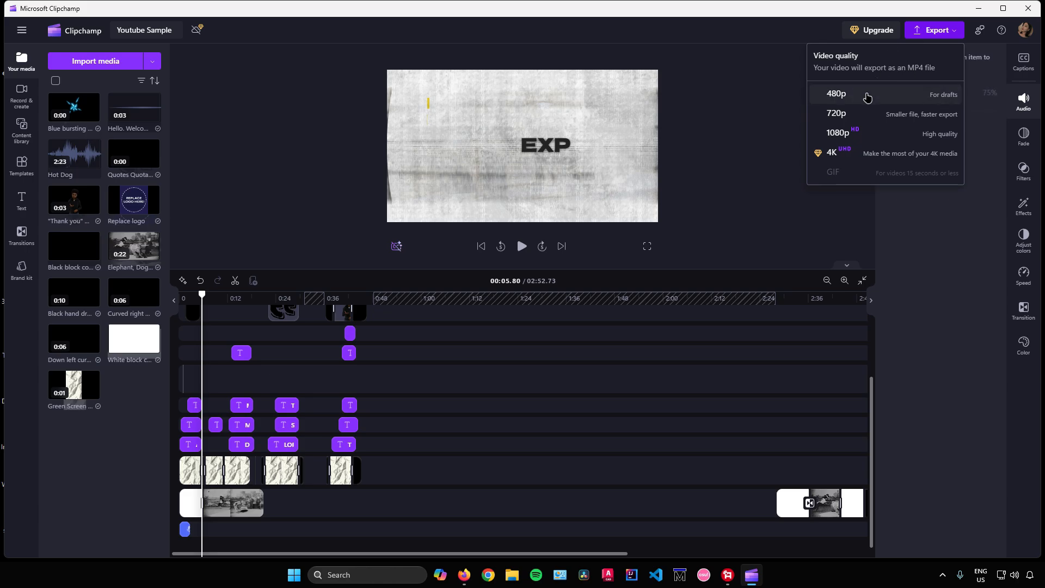
{"action": "left_click", "coordinate": [847, 134]}
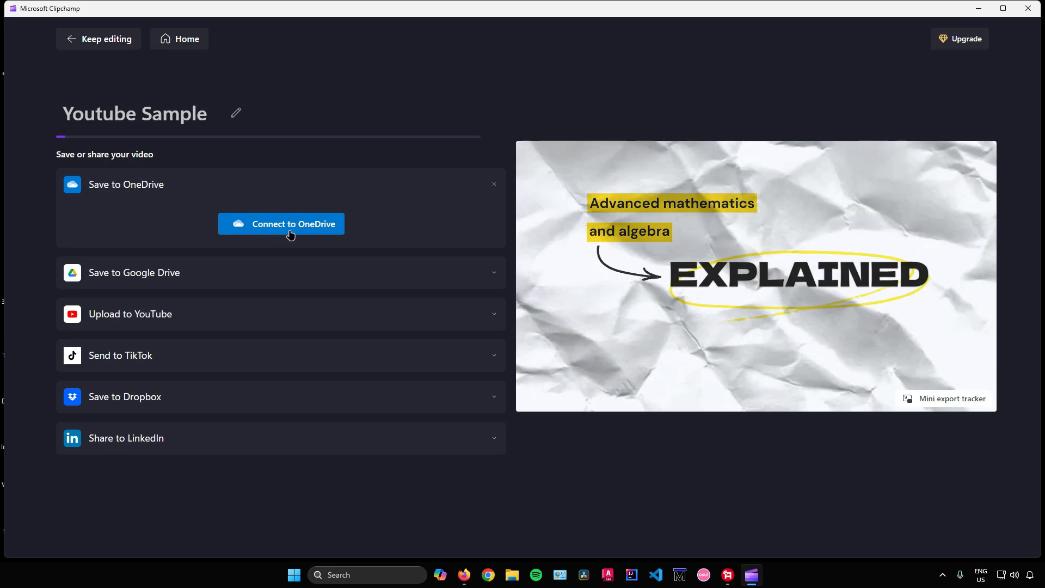
Examine the sharing options for Google Drive, YouTube, TikTok, Dropbox and LinkedIn while the video exports.
{"action": "left_click", "coordinate": [483, 278]}
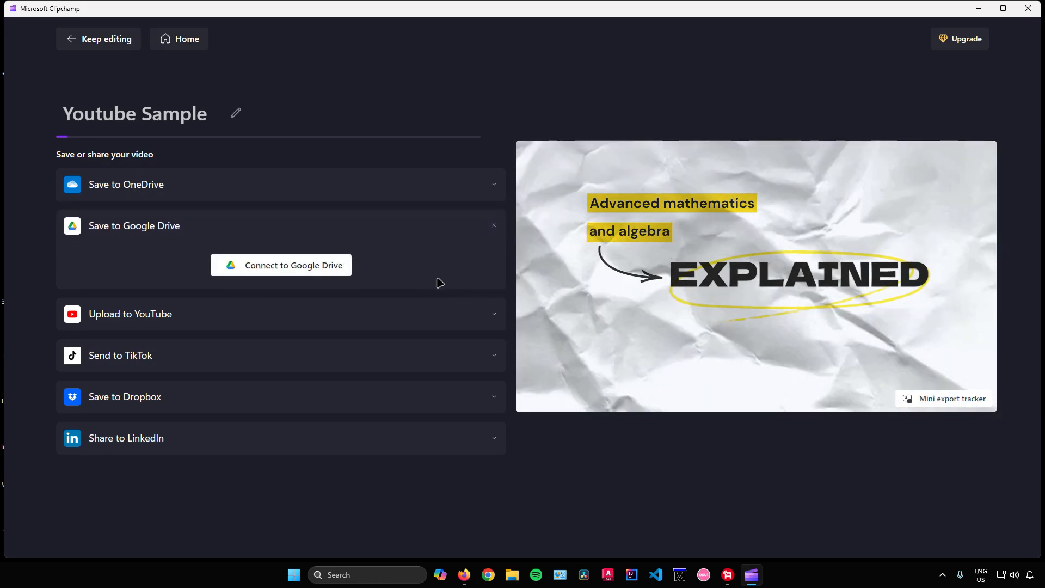
{"action": "left_click", "coordinate": [493, 317]}
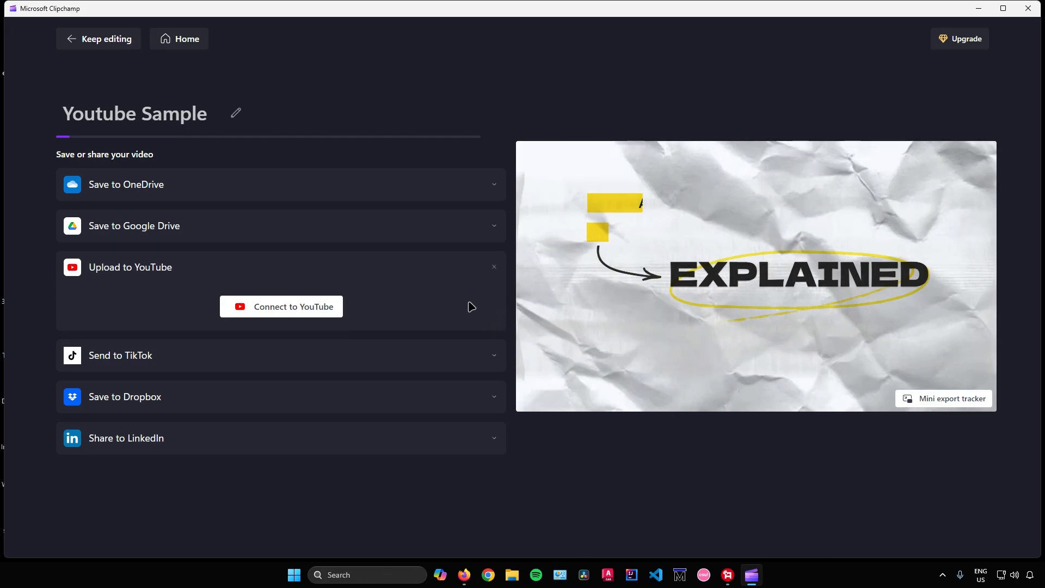
{"action": "left_click", "coordinate": [493, 356]}
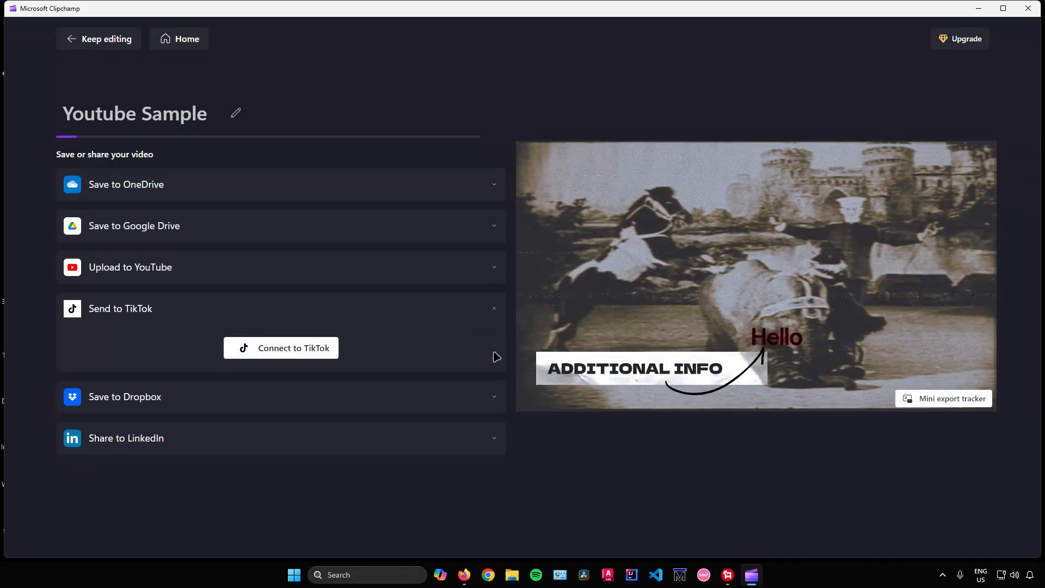
{"action": "left_click", "coordinate": [488, 397]}
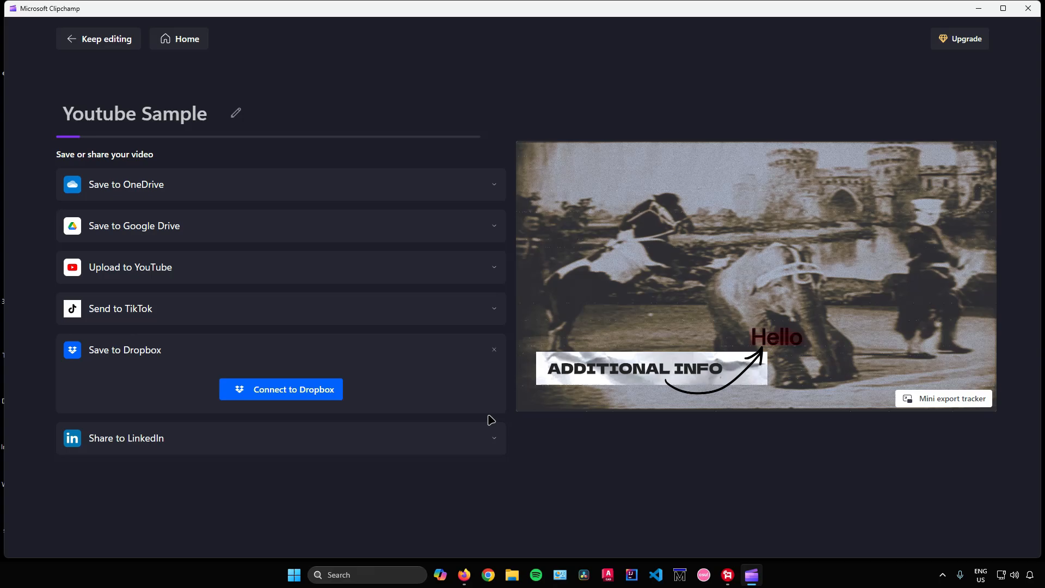
{"action": "left_click", "coordinate": [493, 436]}
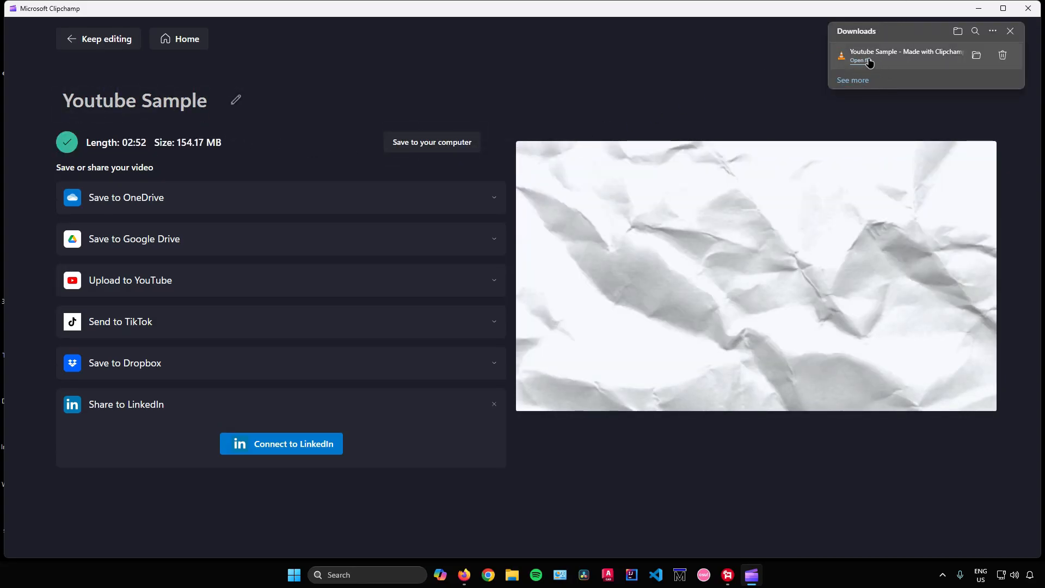
Locate the exported video in the Downloads folder, watch it full screen in VLC media player, and return to Clipchamp's export page.
{"action": "left_click", "coordinate": [977, 56]}
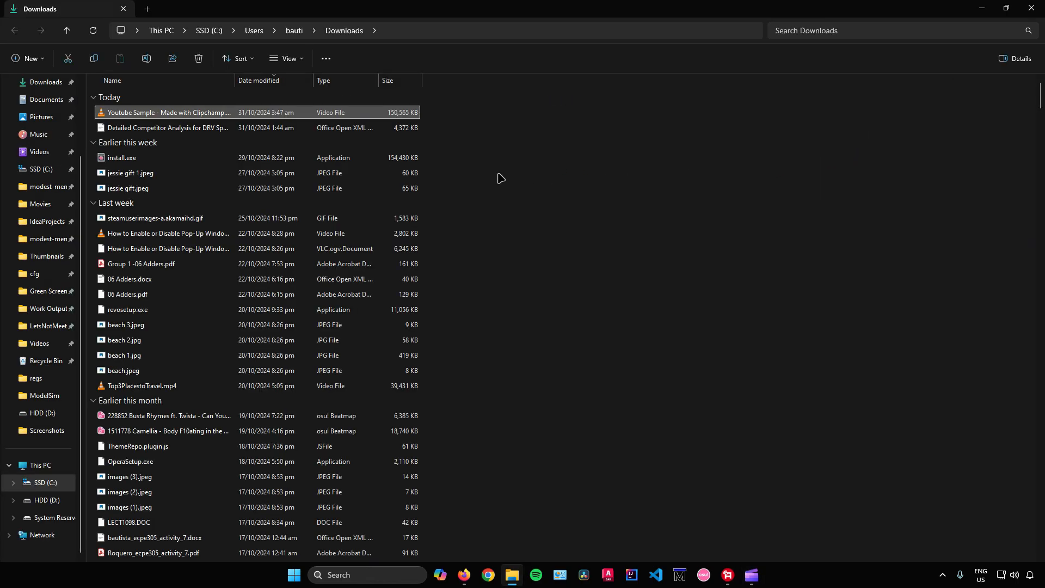
{"action": "double_click", "coordinate": [270, 113]}
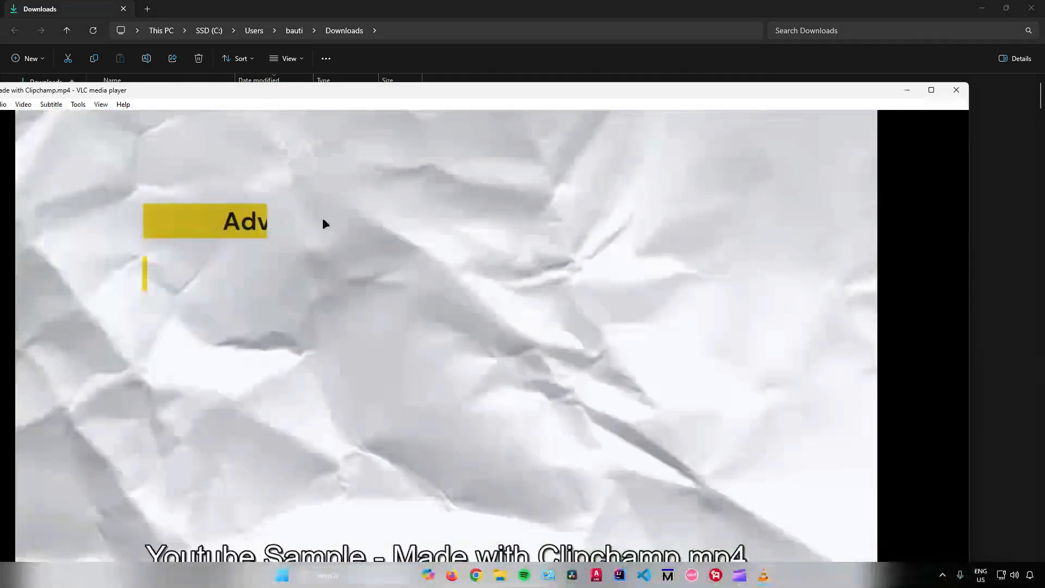
{"action": "double_click", "coordinate": [323, 219]}
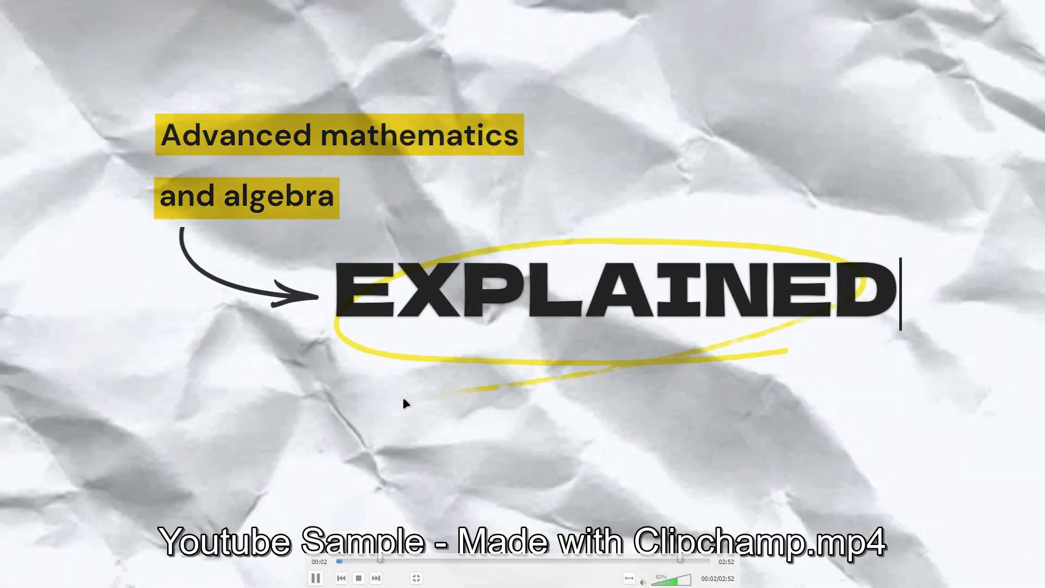
{"action": "double_click", "coordinate": [424, 375]}
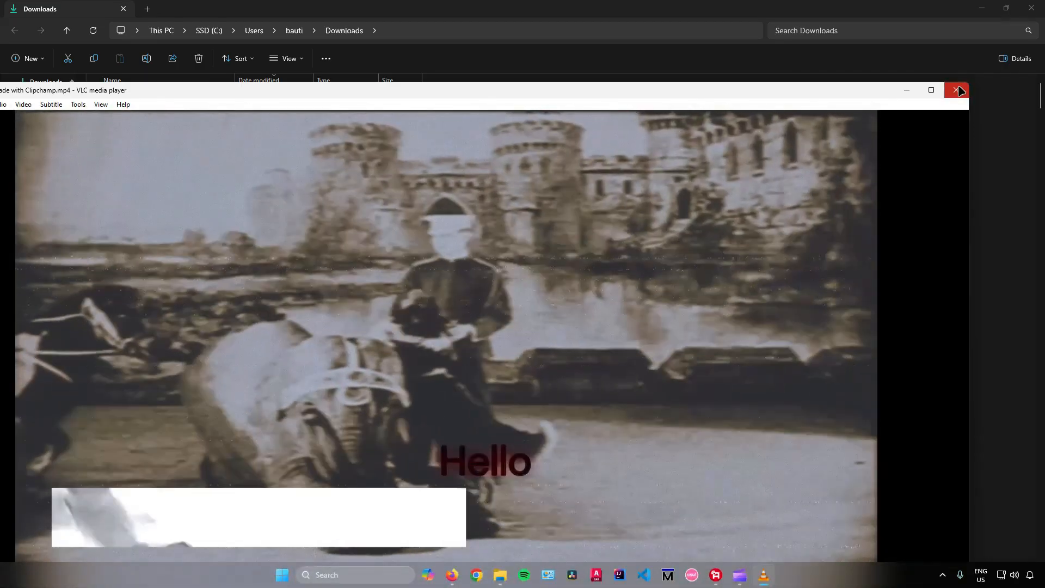
{"action": "left_click", "coordinate": [958, 89]}
{"action": "left_click", "coordinate": [983, 7]}
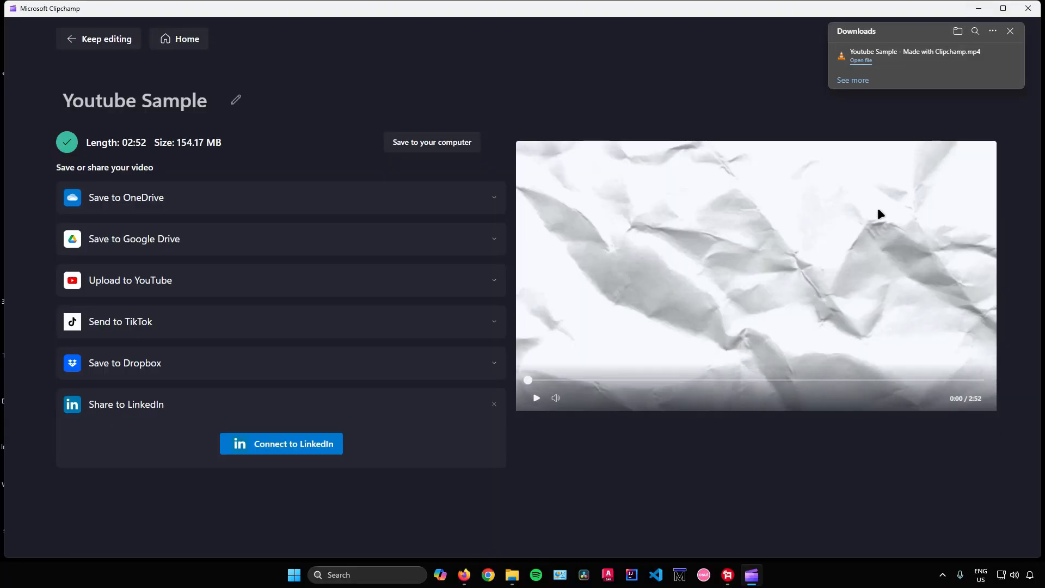